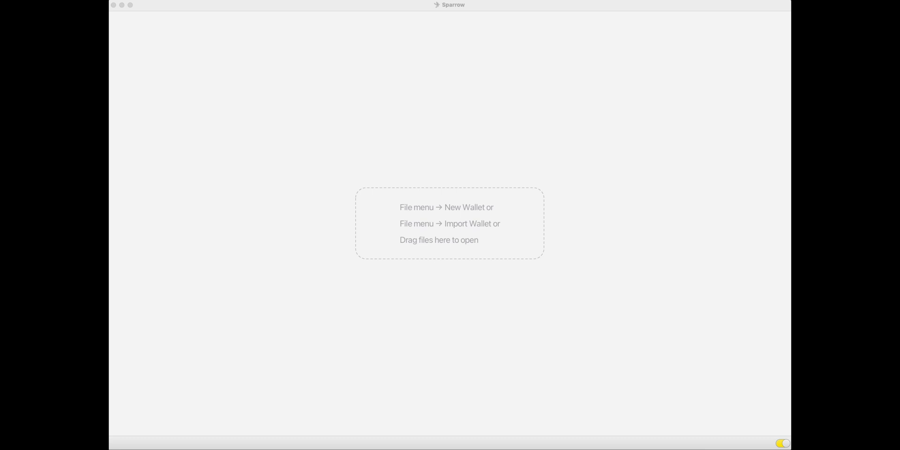
- Create a new single-signature Native Segwit wallet named 'ledger test' from the File menu
click(177, 102)
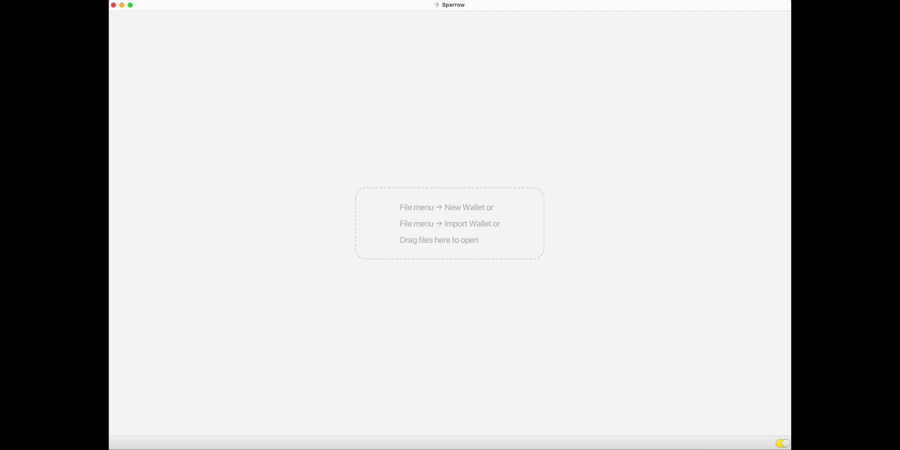
click(129, 0)
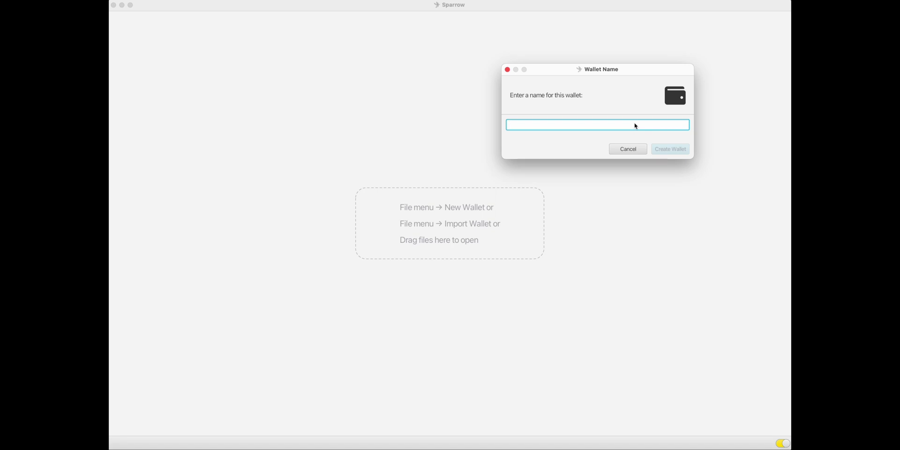
text(ledger test)
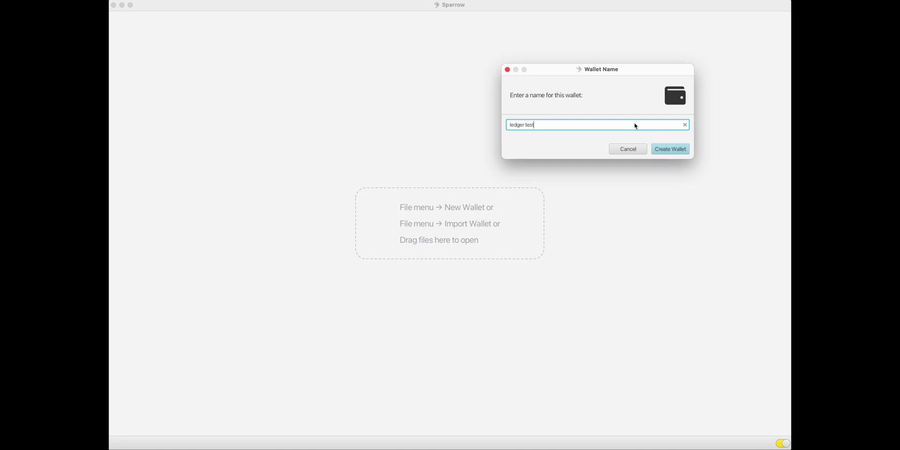
click(671, 149)
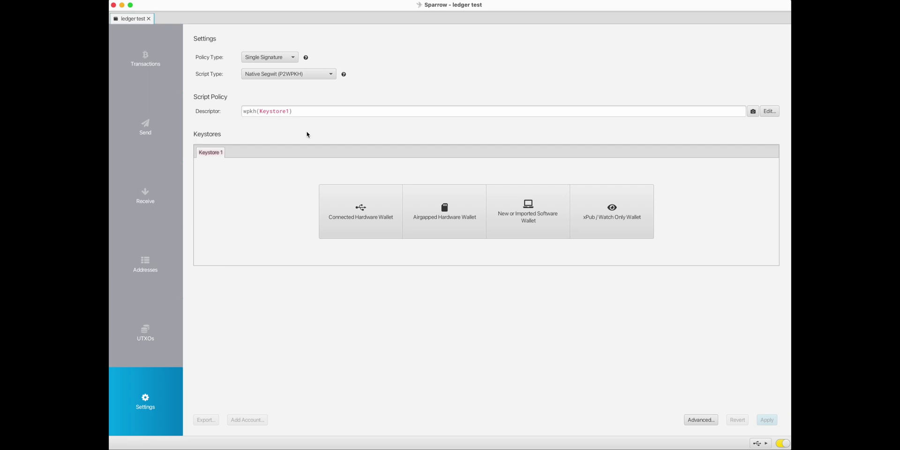
- Scan for the connected Ledger Nano S Plus and import an account keystore into 'ledger test'
click(352, 217)
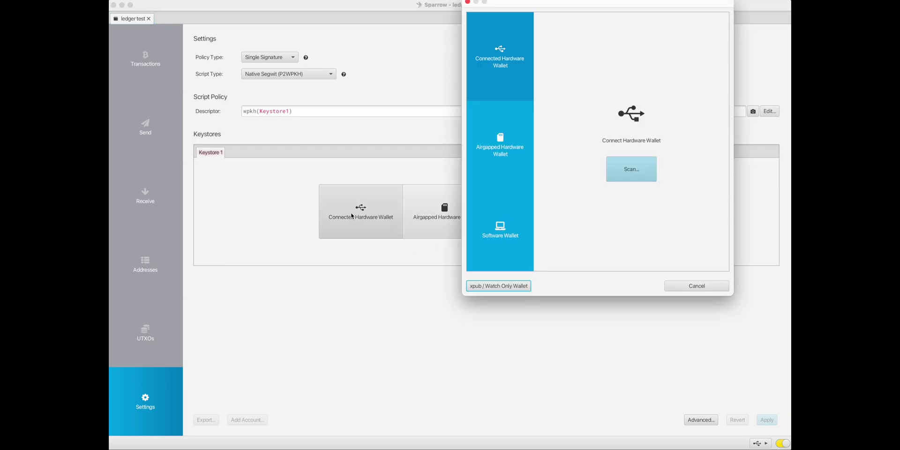
click(629, 171)
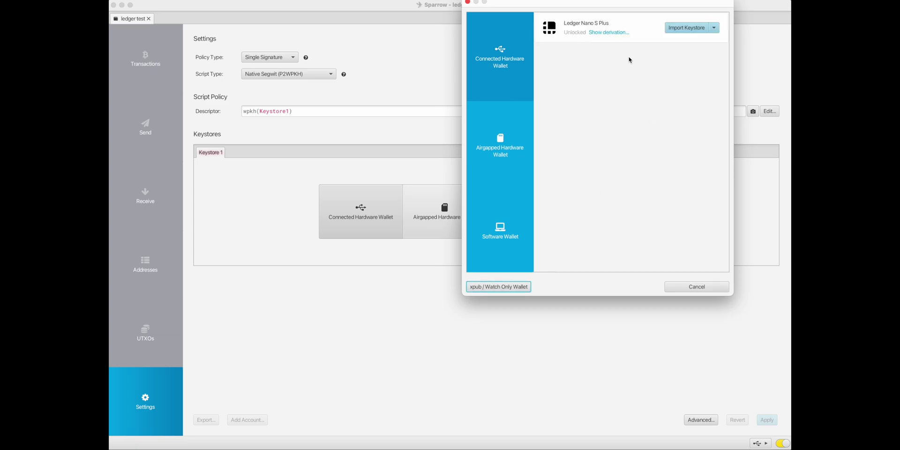
drag(641, 5, 616, 58)
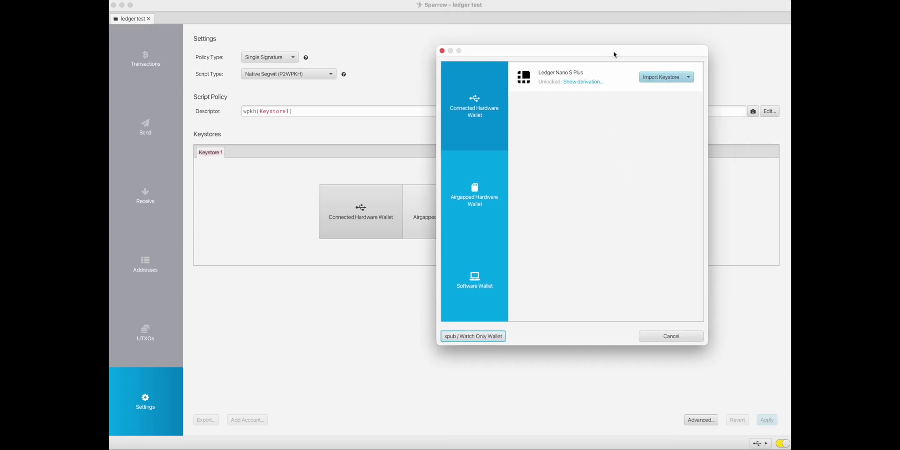
click(689, 82)
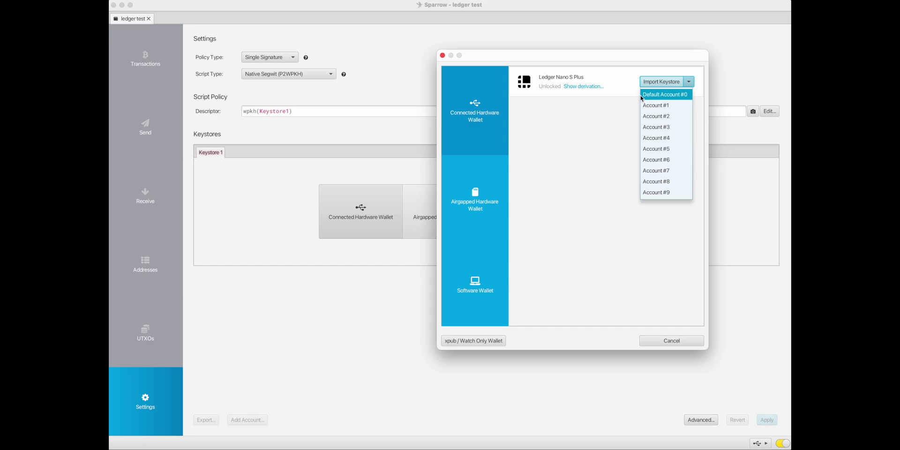
click(659, 151)
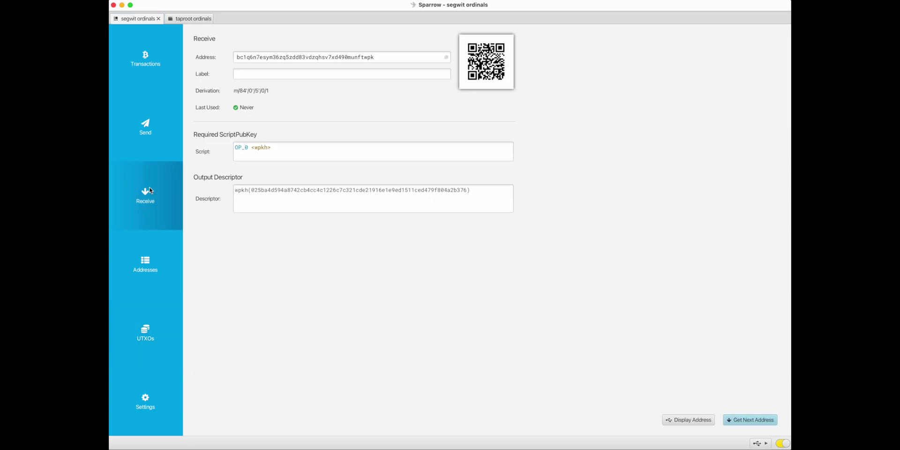
- Show the segwit ordinals UTXOs: four outputs totalling 32,972 sats, largest 10,000
click(161, 338)
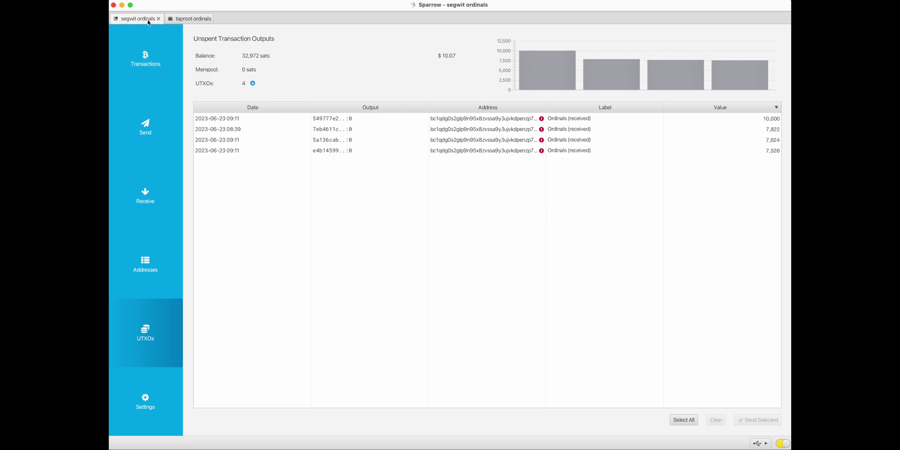
- Open the taproot ordinals wallet's UTXO list of 18 outputs totalling 166,243 sats
click(137, 188)
click(142, 350)
click(187, 19)
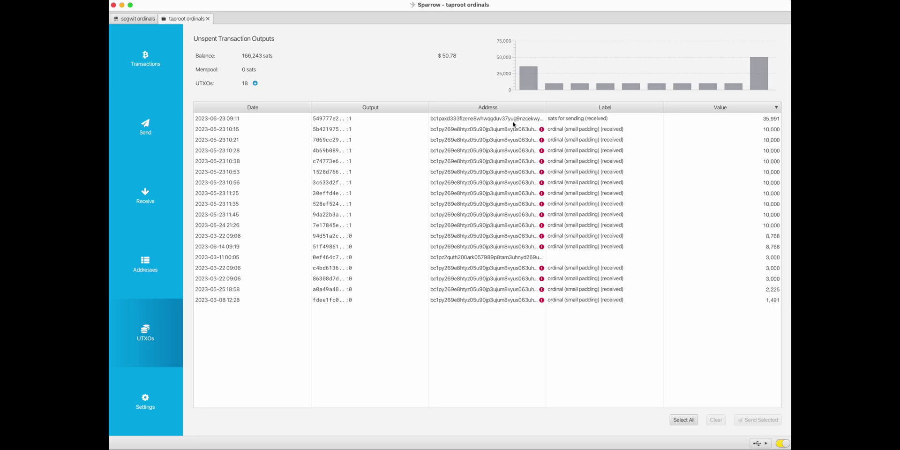
- Select all 18 taproot ordinals UTXOs and freeze them
click(471, 121)
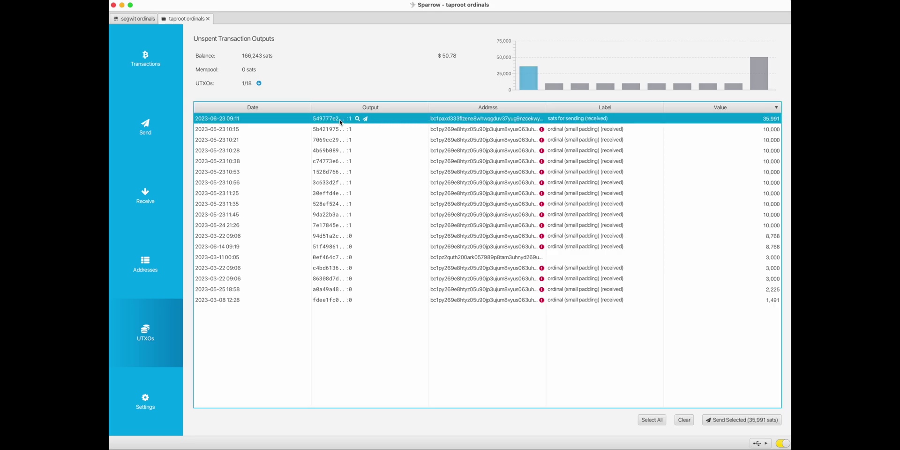
right_click(413, 121)
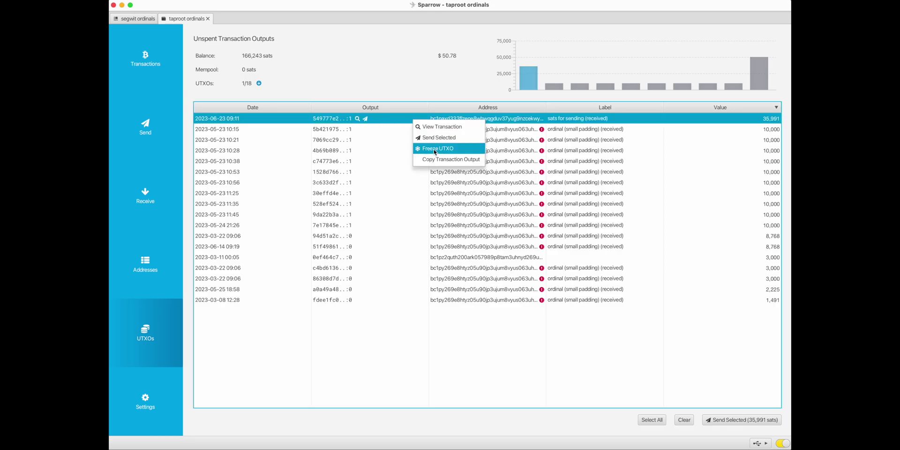
click(382, 302)
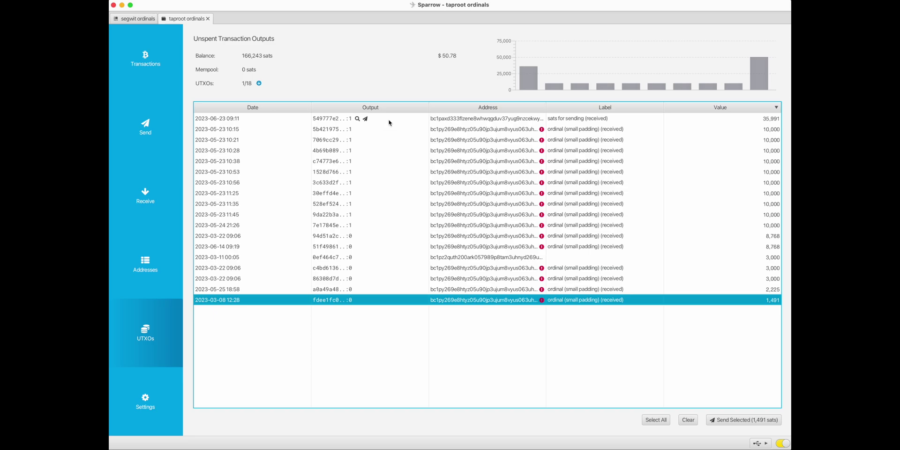
key(ctrl+a)
right_click(412, 248)
click(433, 281)
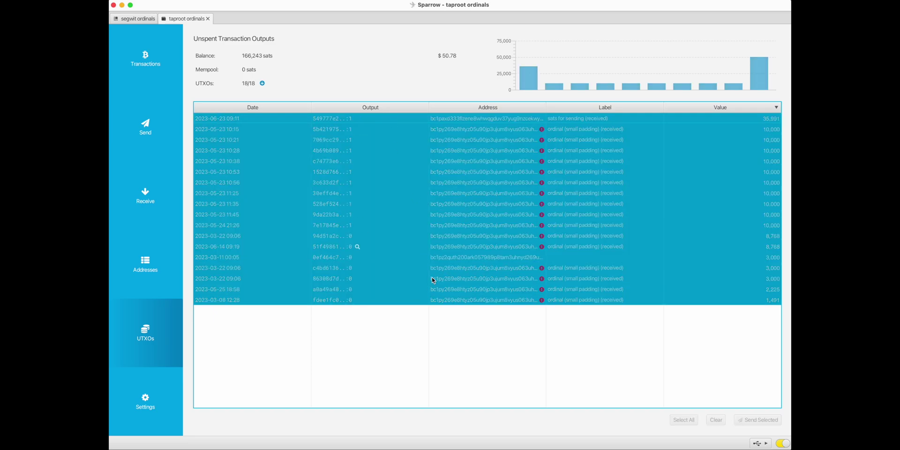
- Check the 1,491-sat output's options, then select the 35,991-sat 'sats for sending' output
click(379, 301)
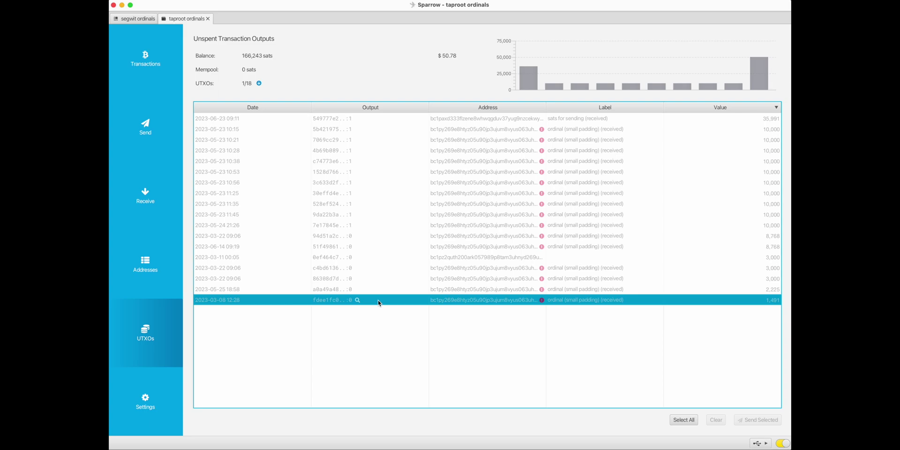
right_click(377, 301)
click(412, 356)
click(396, 121)
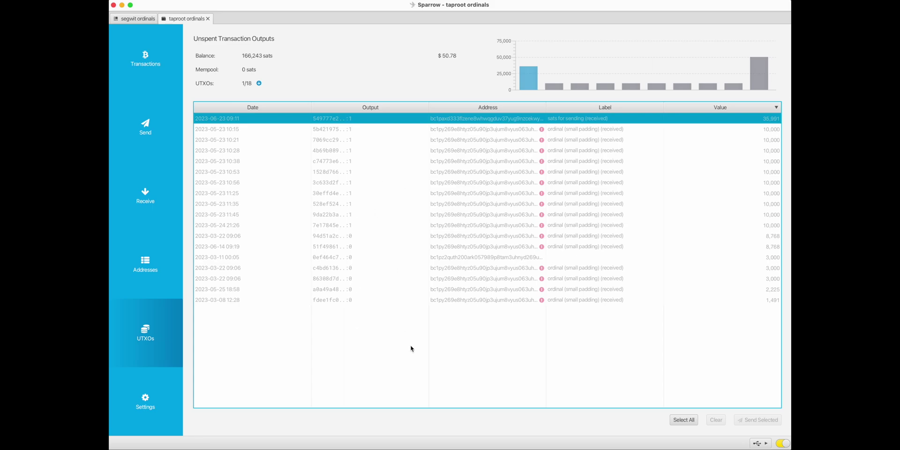
click(378, 132)
right_click(378, 132)
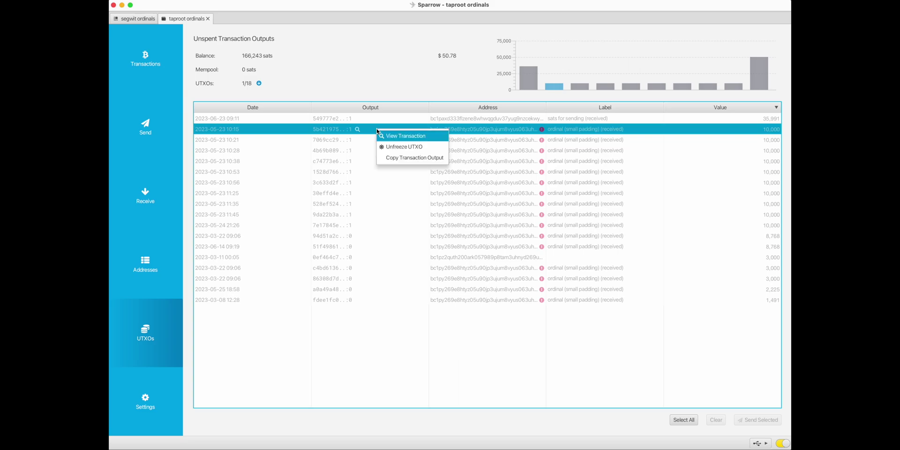
click(402, 136)
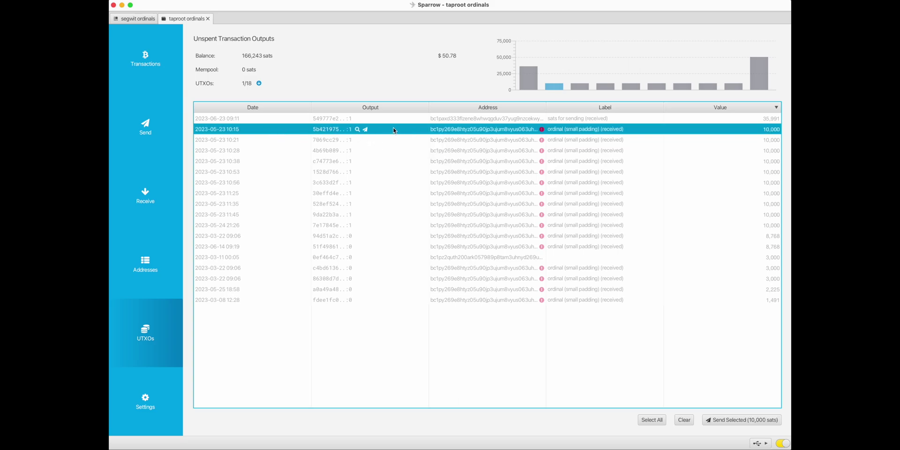
- Copy the address of the segwit ordinals wallet's 10,000-sat UTXO, then return to taproot ordinals
click(136, 18)
click(141, 193)
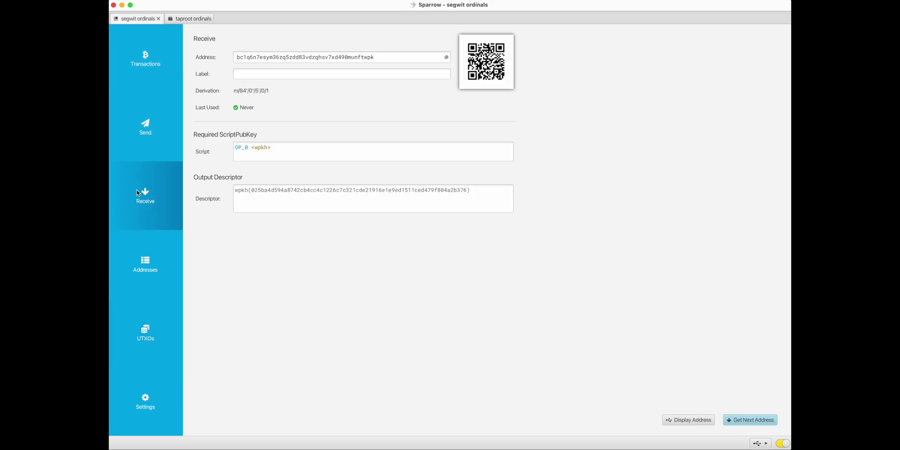
click(151, 333)
right_click(476, 119)
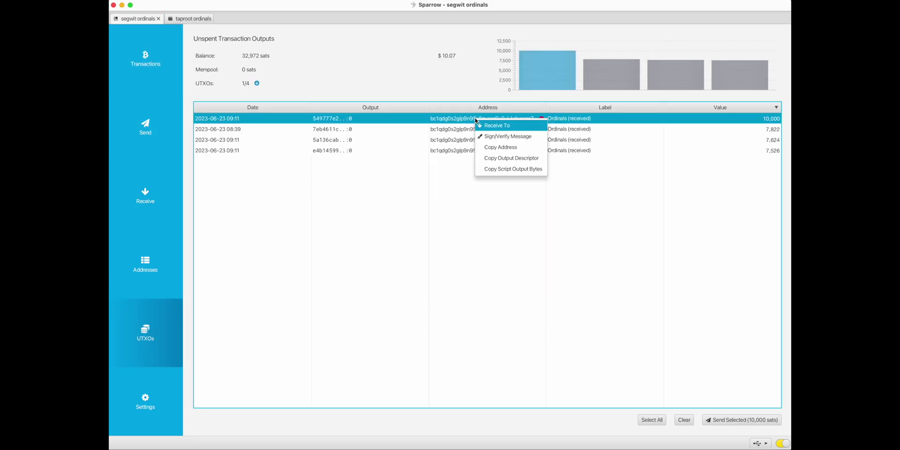
click(496, 148)
click(197, 21)
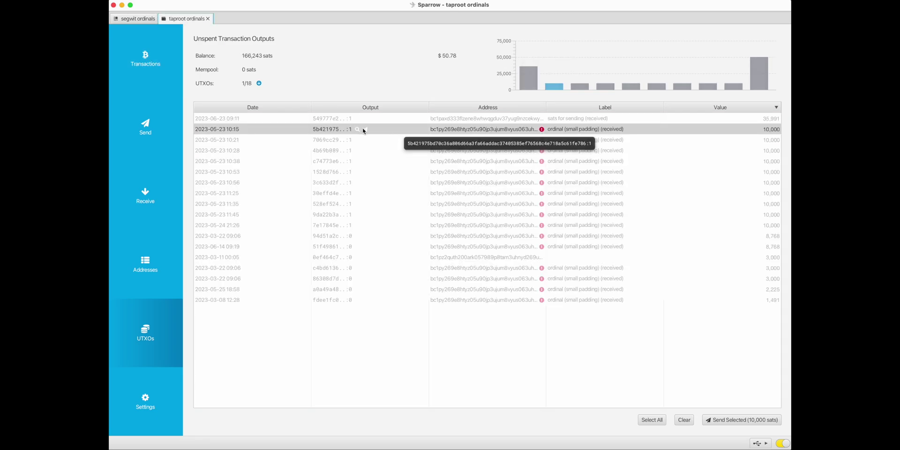
- Draft an 8,416-sat send labelled 'ordinal' to the pasted segwit address, with a 1,584-sat fee
click(731, 420)
click(311, 56)
text(bc1qdg0s2glp9n95x8zvssa9y3ujvkdpenzp7nt2k9)
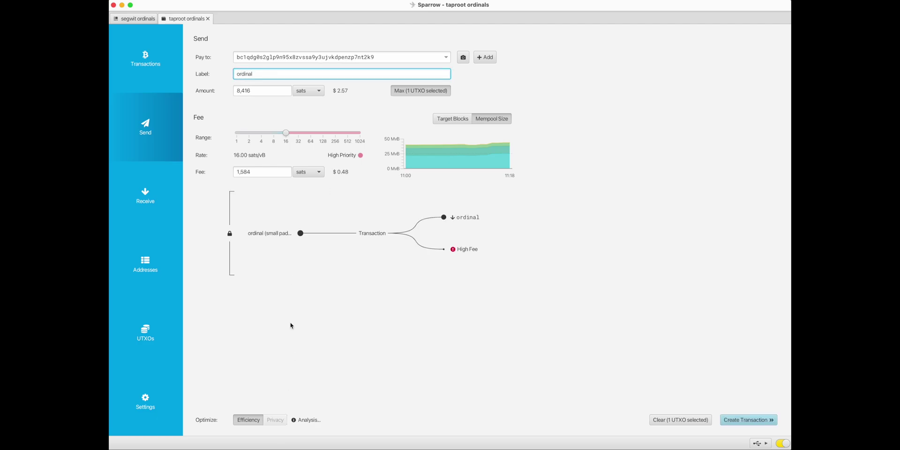
click(290, 326)
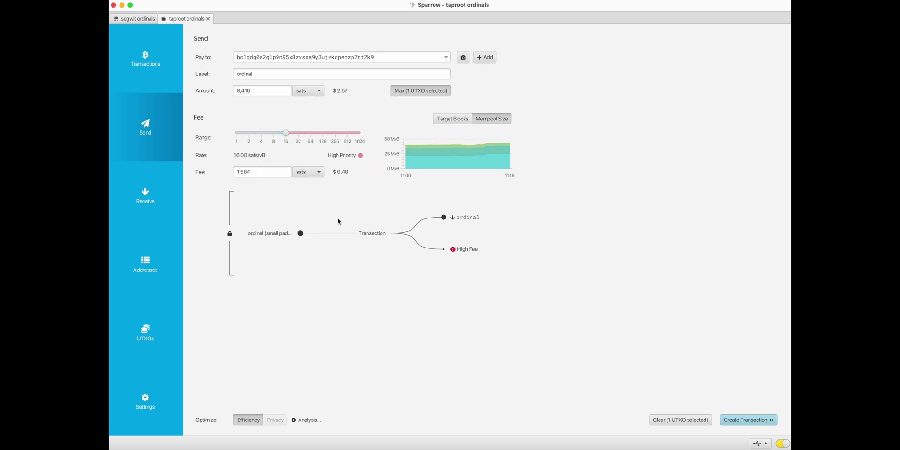
mouse_move(272, 238)
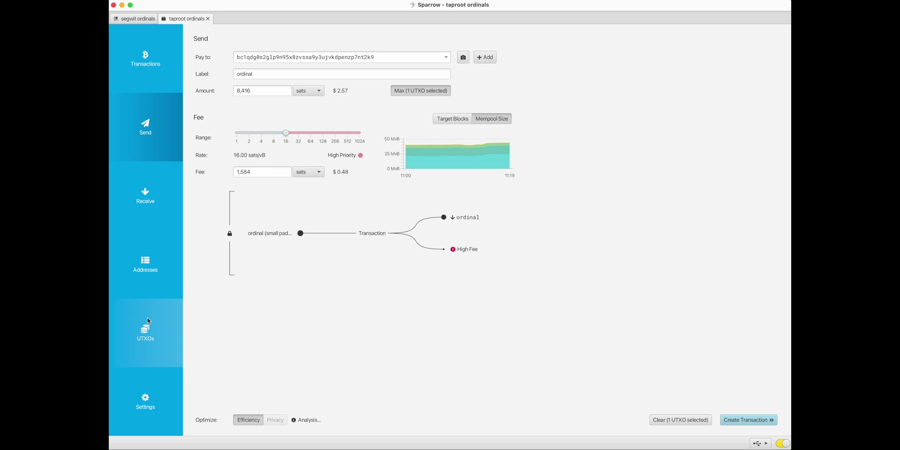
click(163, 329)
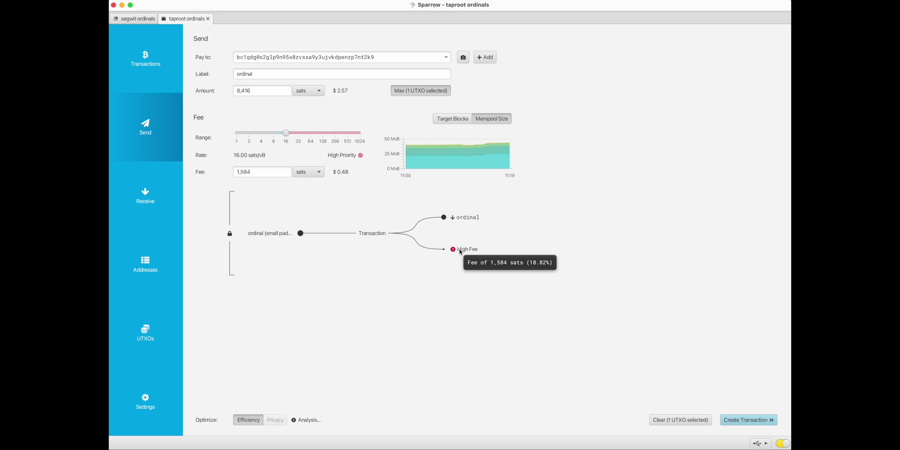
- Create, finalize, sign and broadcast the 8,416-sat ordinal transaction from the taproot wallet
click(129, 321)
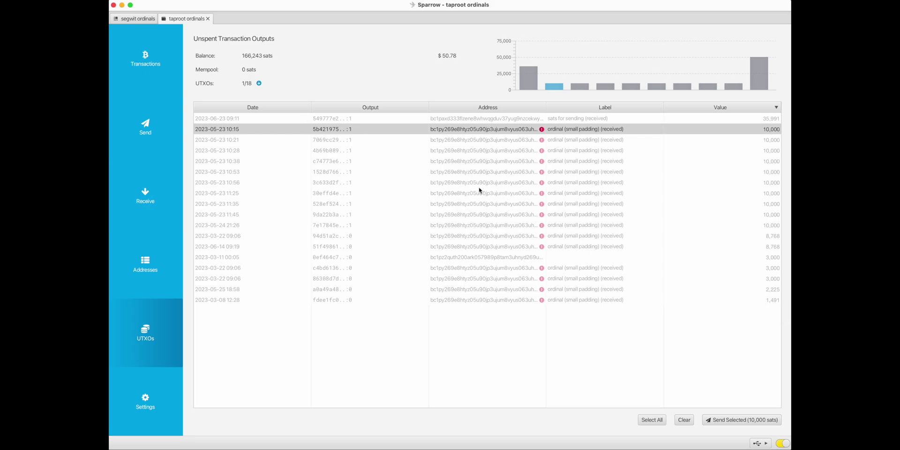
click(743, 420)
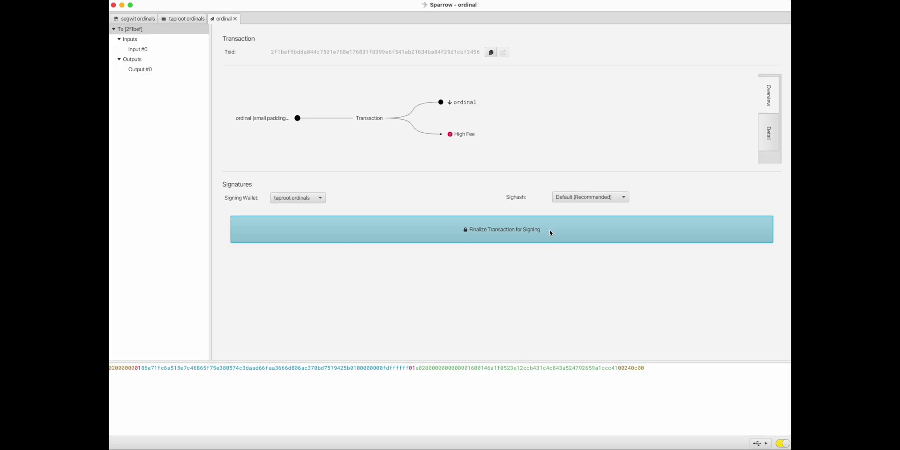
click(551, 233)
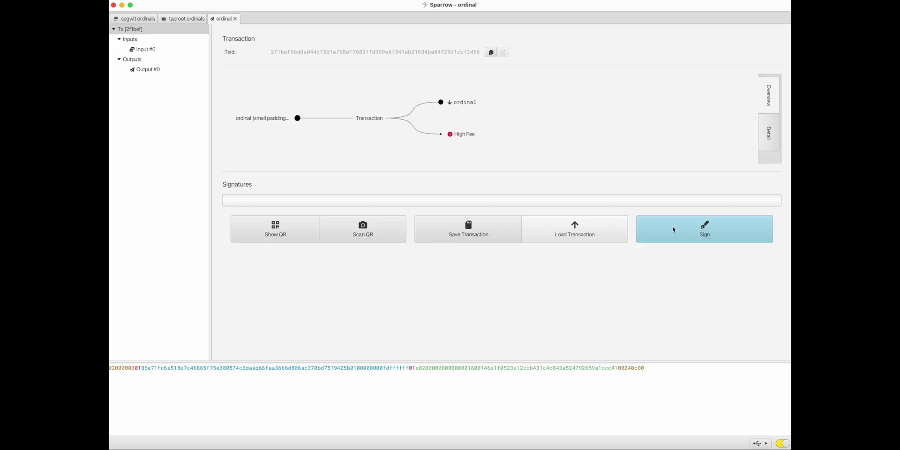
click(726, 228)
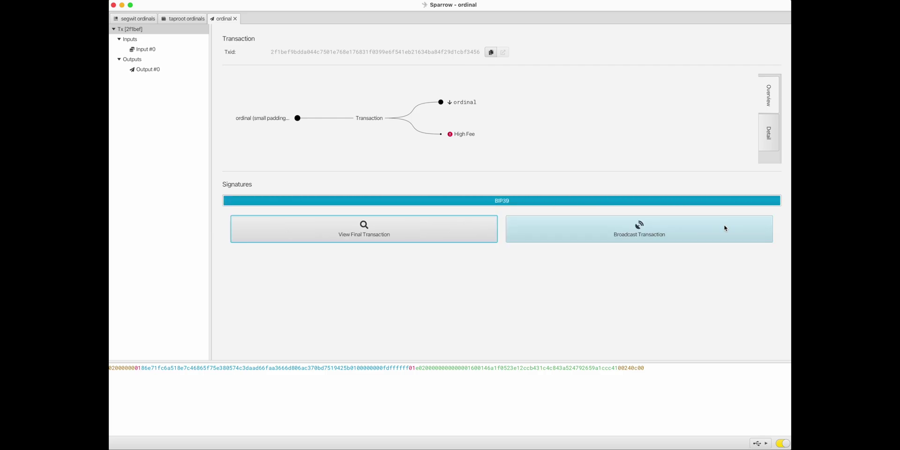
click(658, 234)
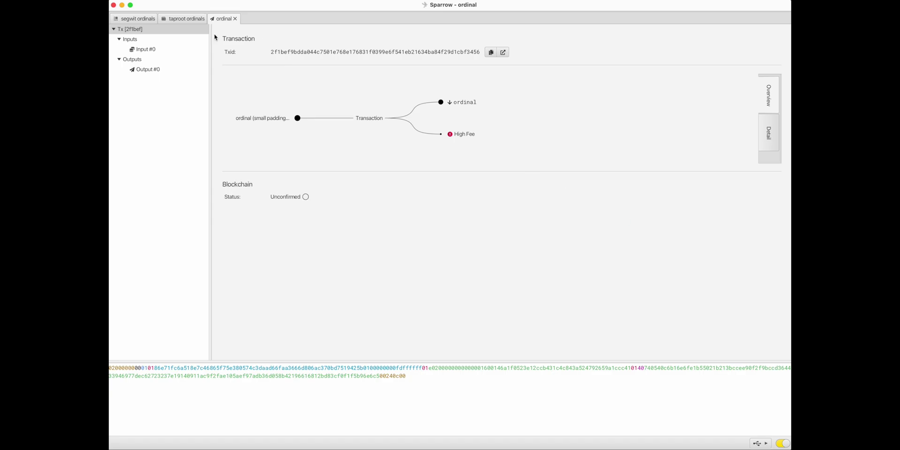
click(134, 20)
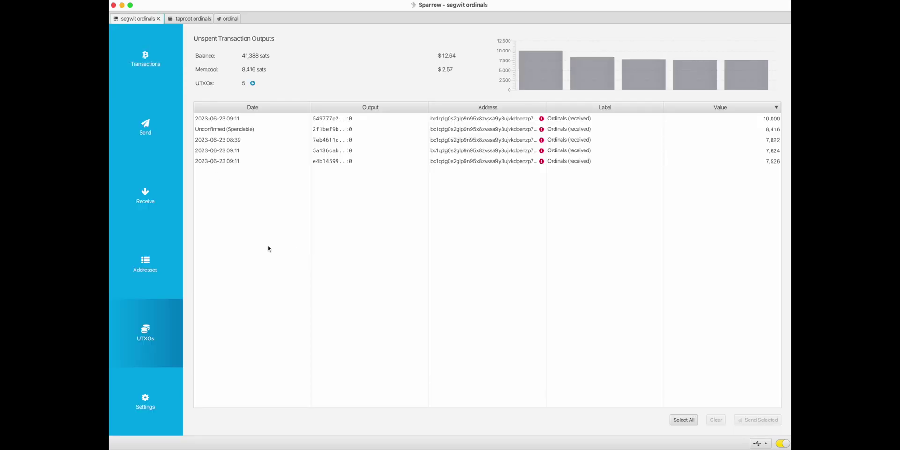
- Close the broadcast transaction tab and copy the unconfirmed 8,416-sat UTXO's transaction output
mouse_move(243, 121)
click(229, 20)
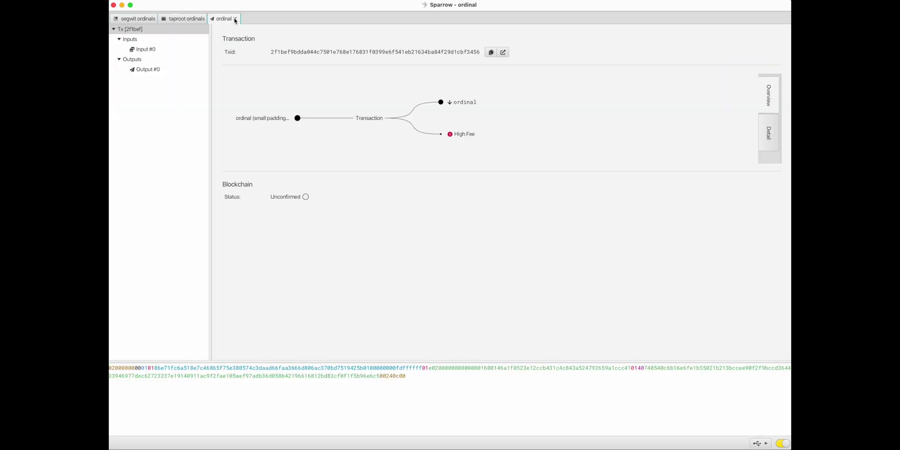
click(235, 19)
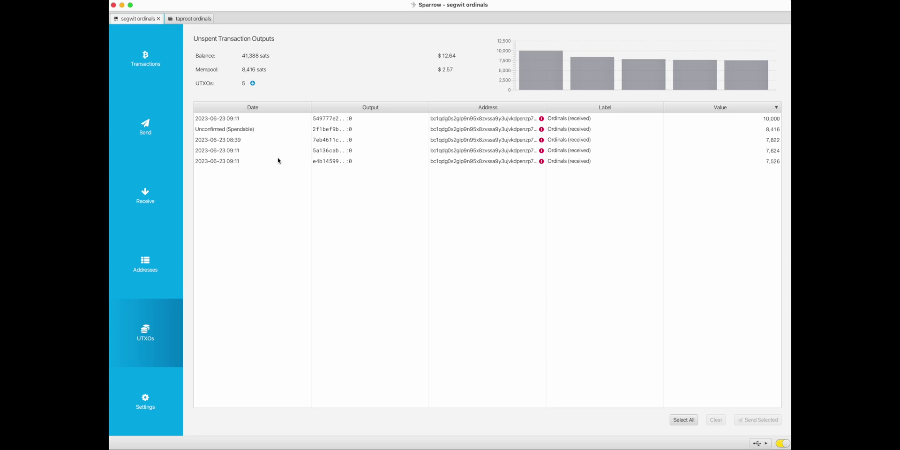
right_click(339, 132)
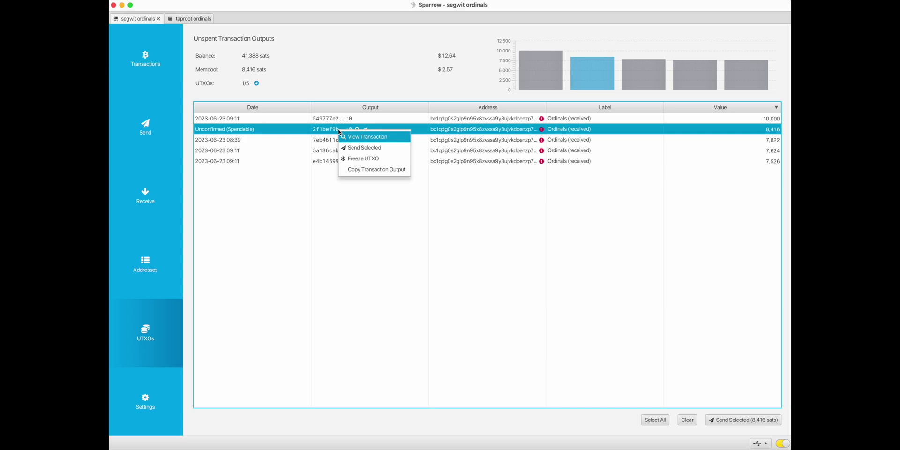
click(384, 171)
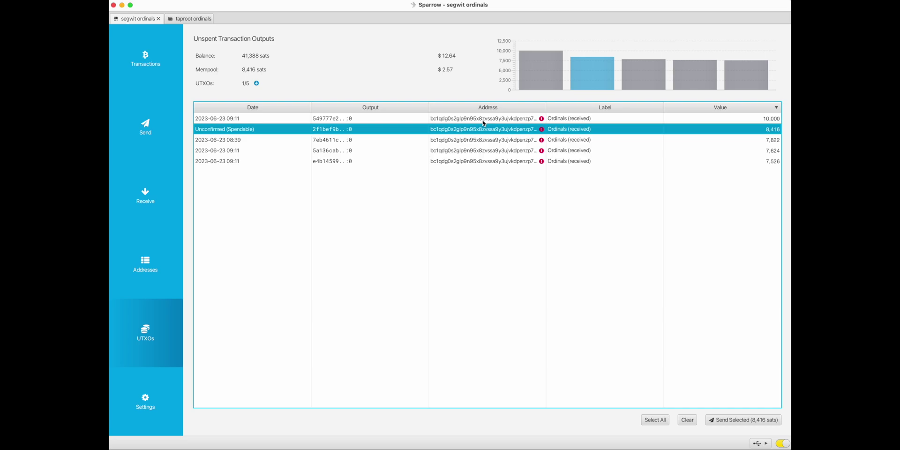
mouse_move(365, 138)
- Unfreeze the 1,491-sat ordinal and the 35,991-sat 'sats for sending' taproot outputs
click(190, 19)
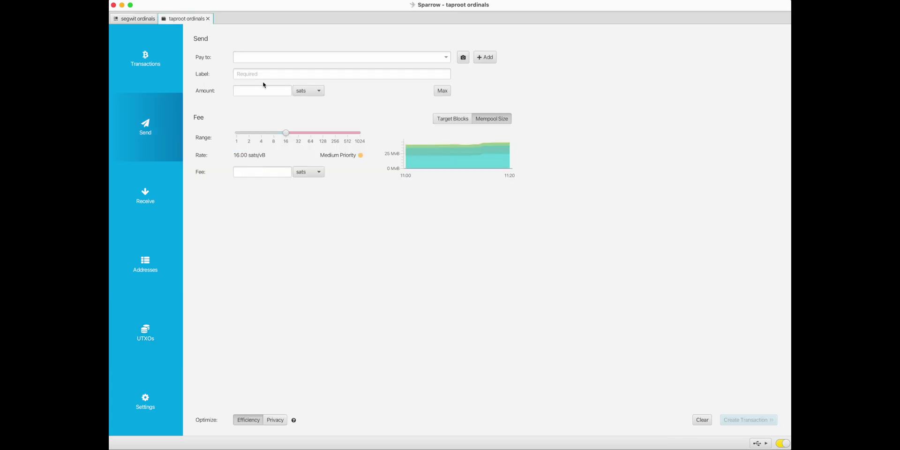
click(145, 334)
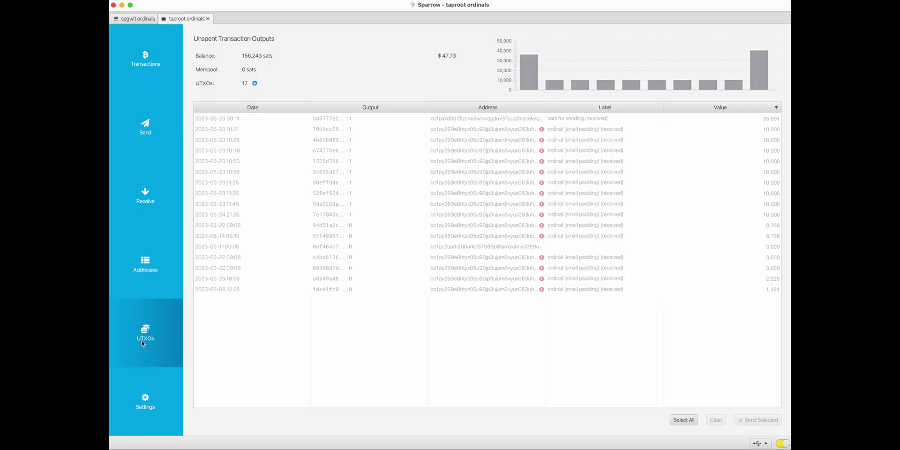
click(390, 289)
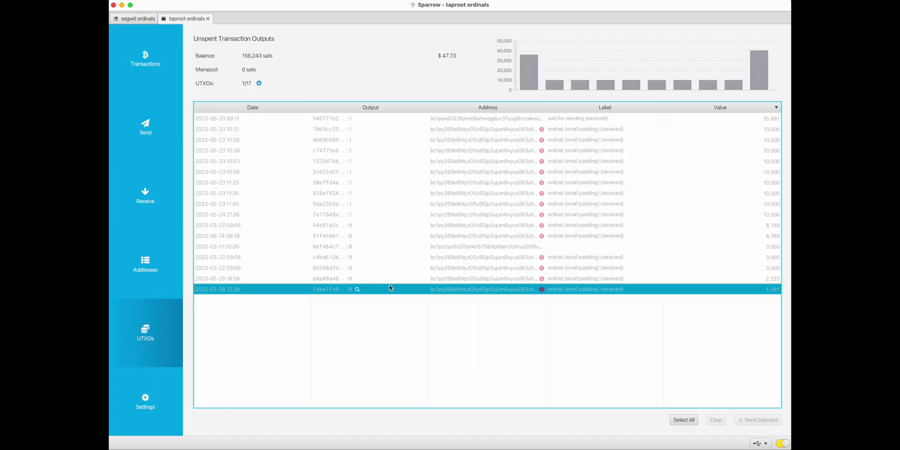
right_click(391, 290)
click(427, 309)
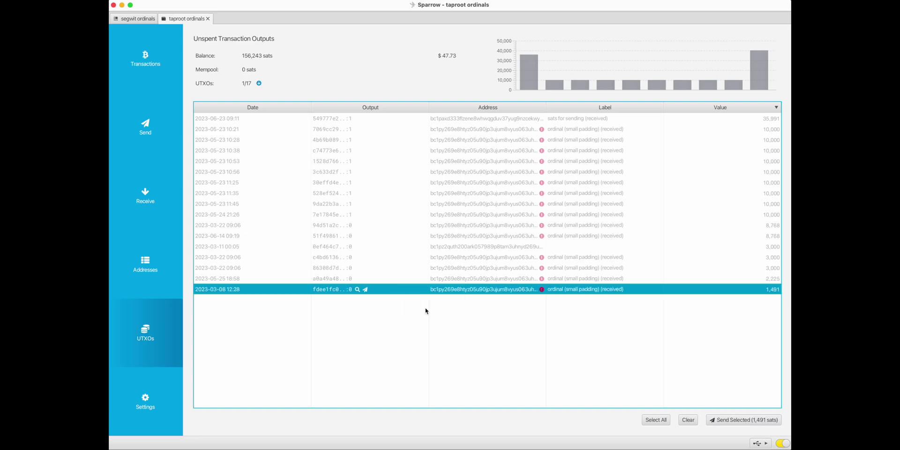
click(391, 119)
right_click(391, 119)
click(418, 136)
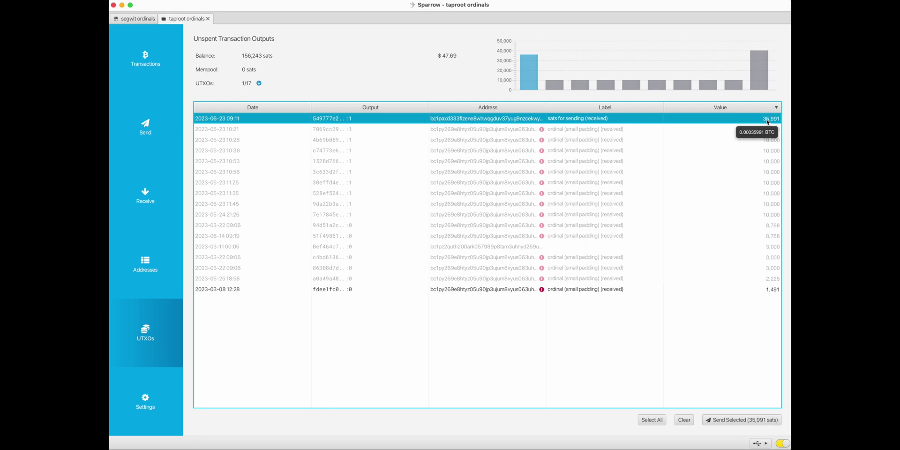
- Select both outputs and start a send spending them for 37,482 sats
shift+click(383, 289)
click(382, 291)
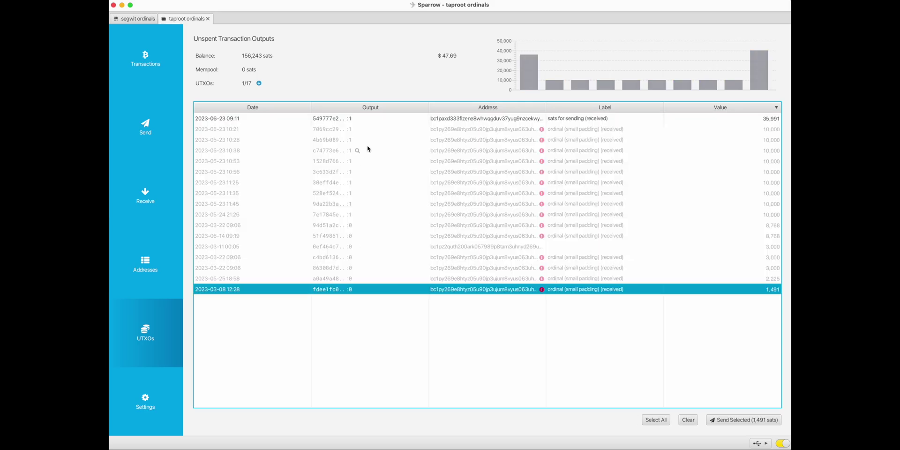
super+click(386, 122)
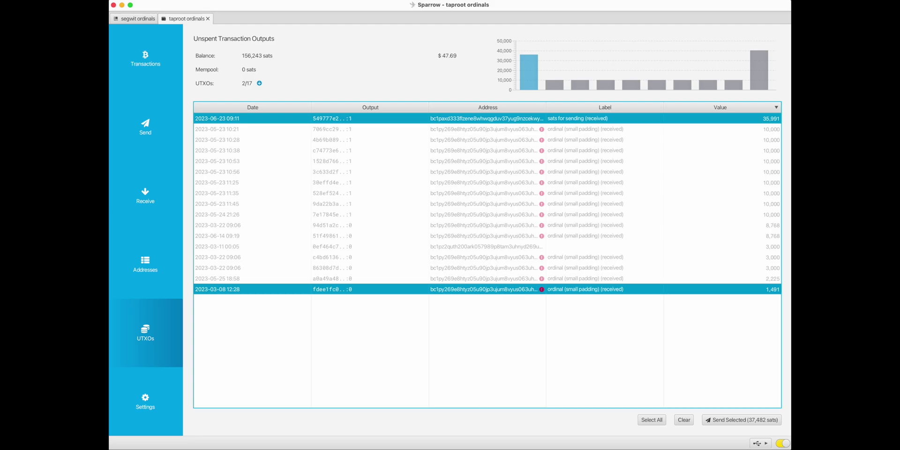
click(739, 422)
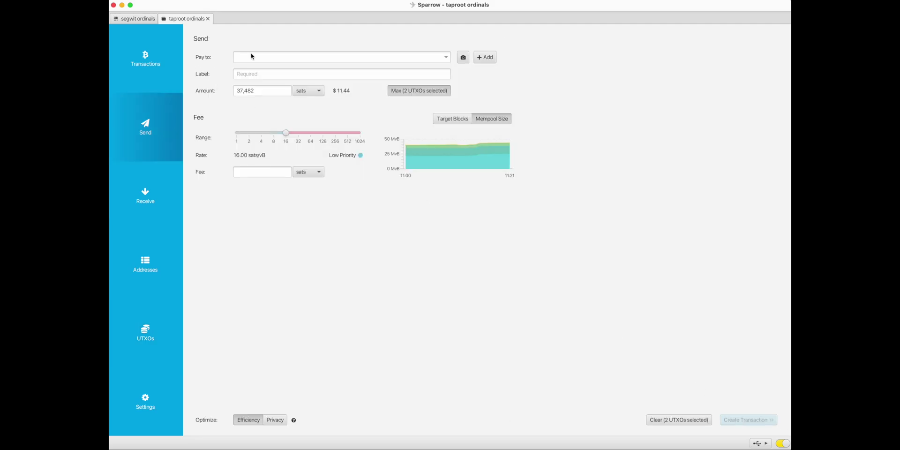
- Copy the SegWit ordinals wallet's receiving address as the recipient and label it 'padded ordinal'
click(132, 21)
right_click(475, 132)
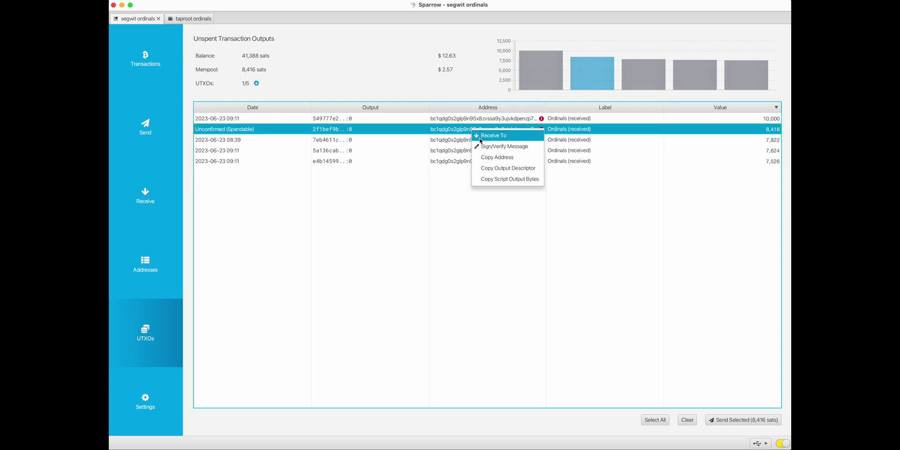
click(490, 157)
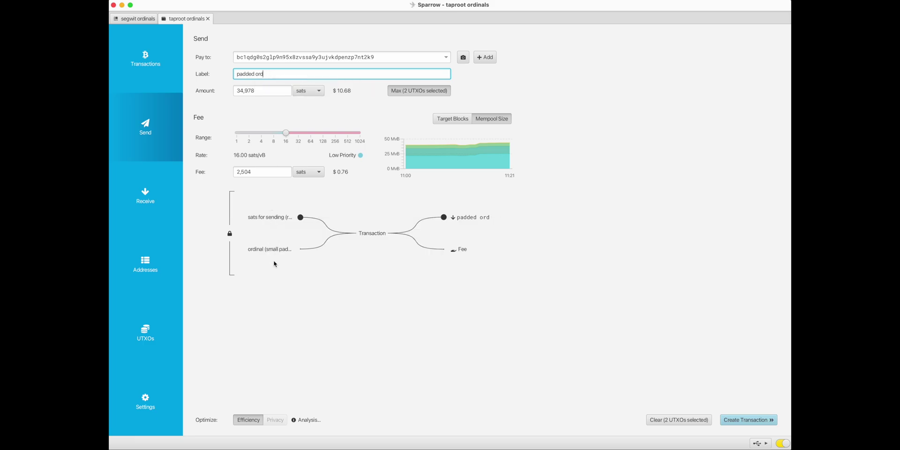
key(BackSpace)
text(ordinal)
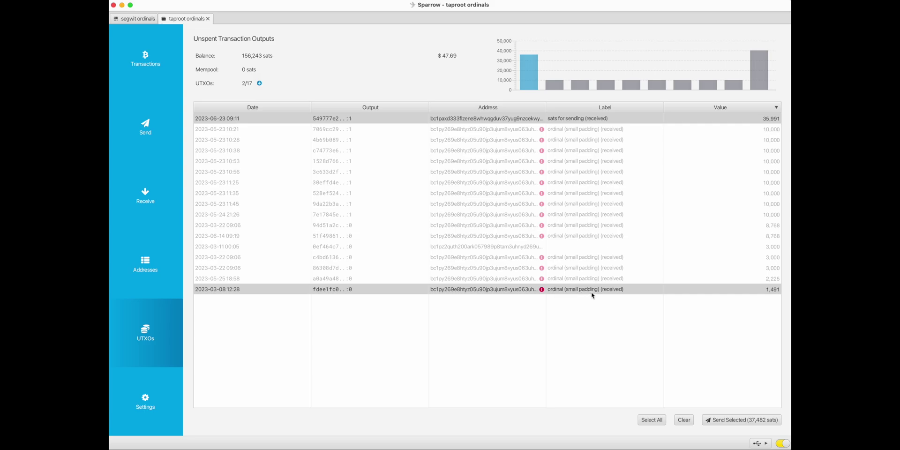
- Rename the 1,491-sat output's label from 'ordinal' to 'hungry ordinal'
right_click(570, 293)
click(576, 297)
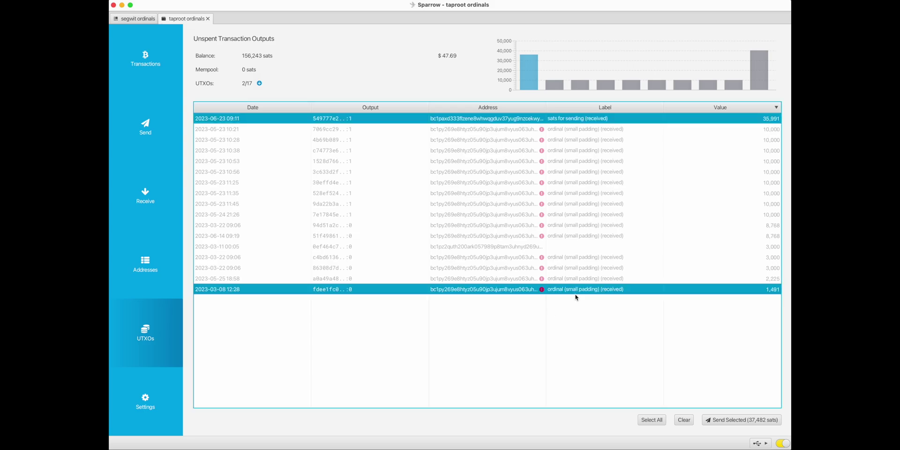
double_click(581, 293)
click(622, 291)
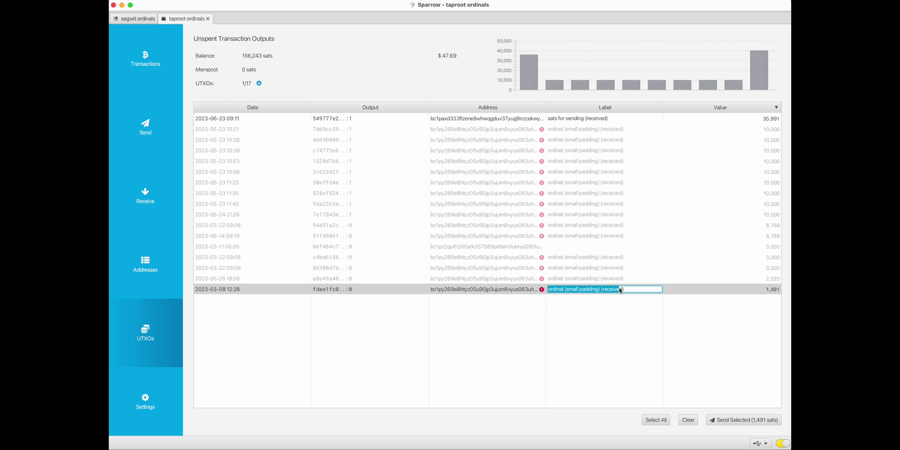
drag(626, 291, 520, 291)
text(need)
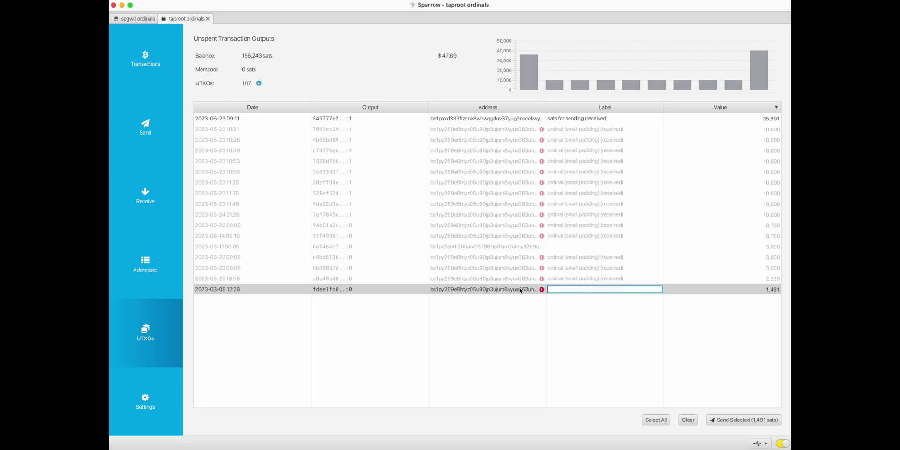
text(ordoma)
key(BackSpace)
key(BackSpace)
key(BackSpace)
text(hungry)
key(Return)
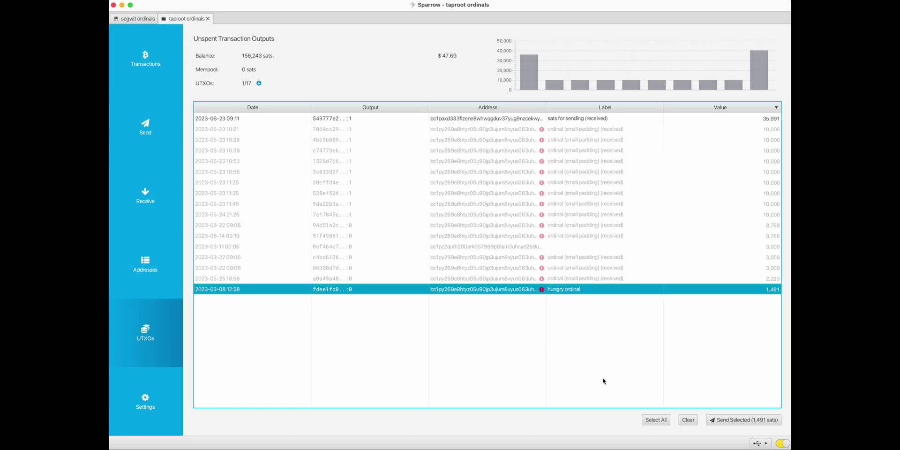
- Add the 35,991-sat sats for sending output and send 10,000 sats to the padded ordinal address
super+click(396, 119)
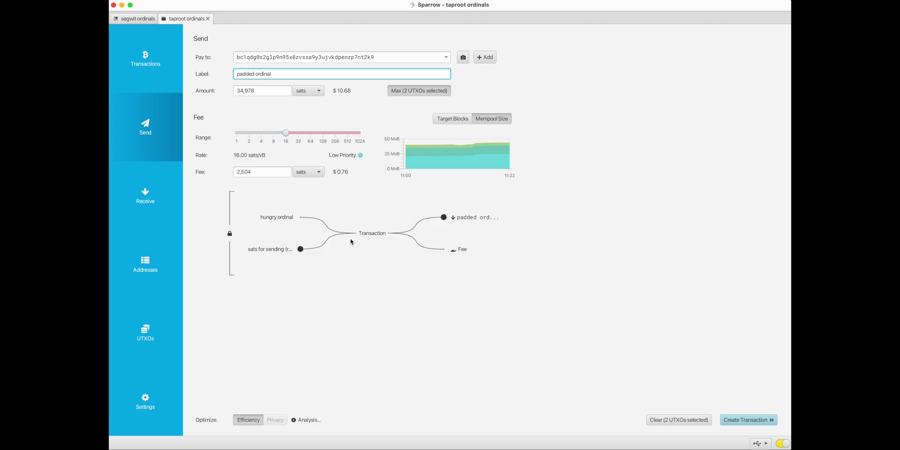
mouse_move(464, 220)
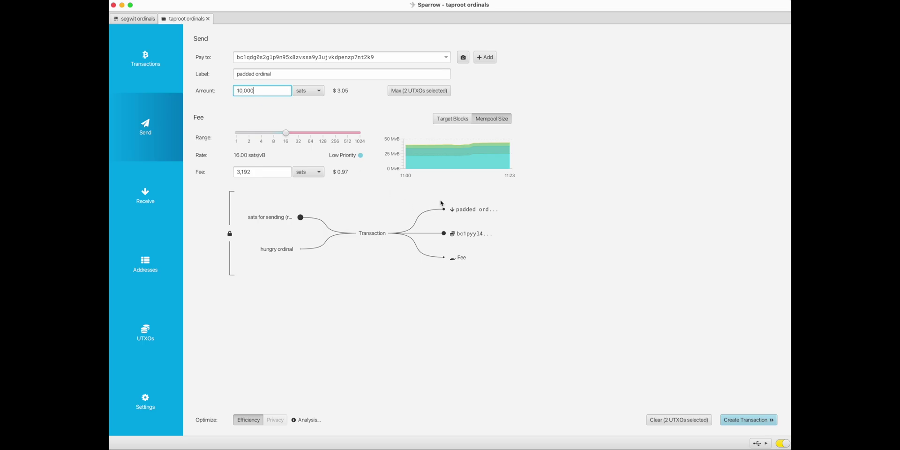
- Add a second payment addressed to the sats for sending output's address
click(485, 57)
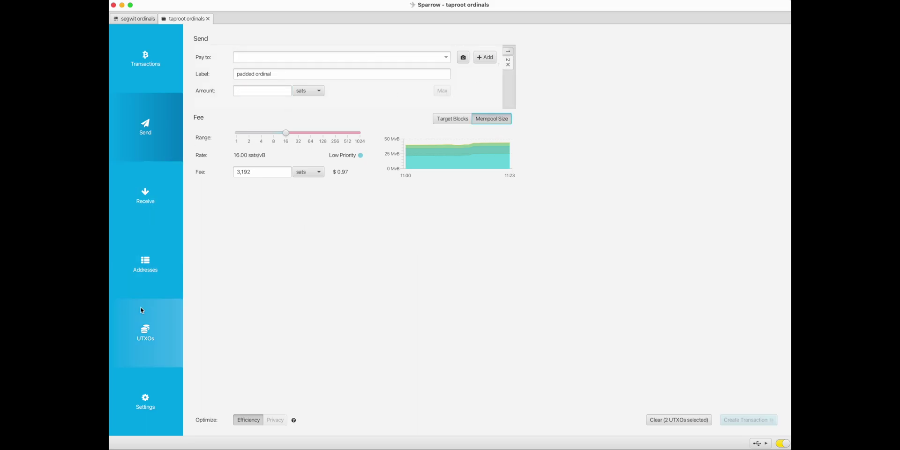
click(144, 319)
right_click(501, 120)
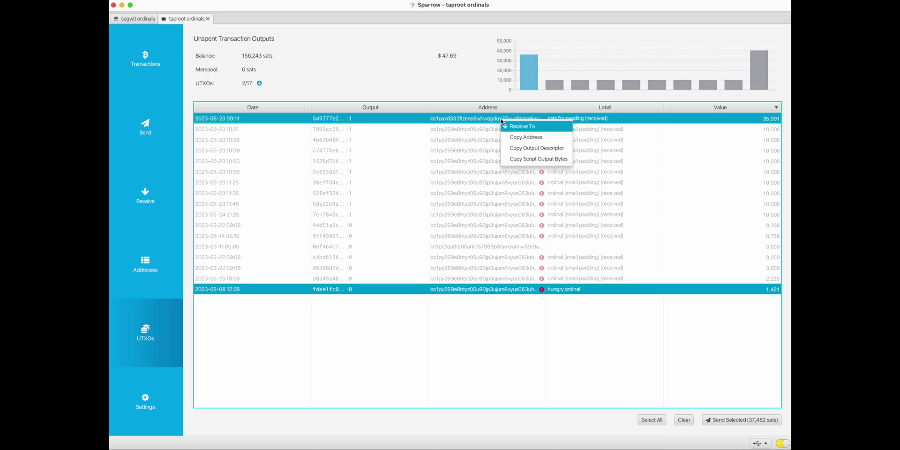
click(527, 138)
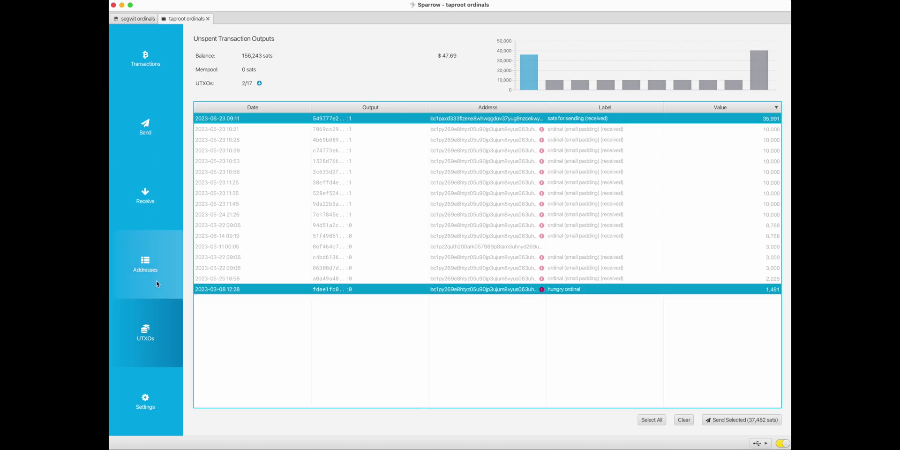
click(716, 420)
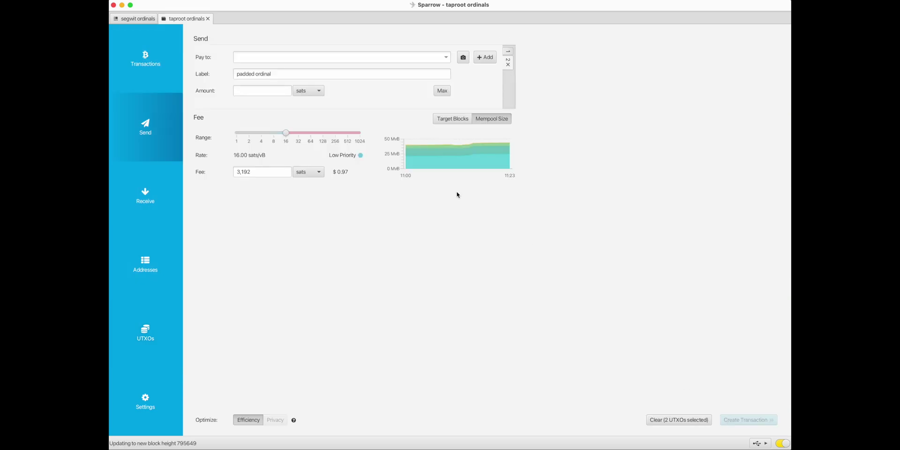
click(268, 59)
key(super+v)
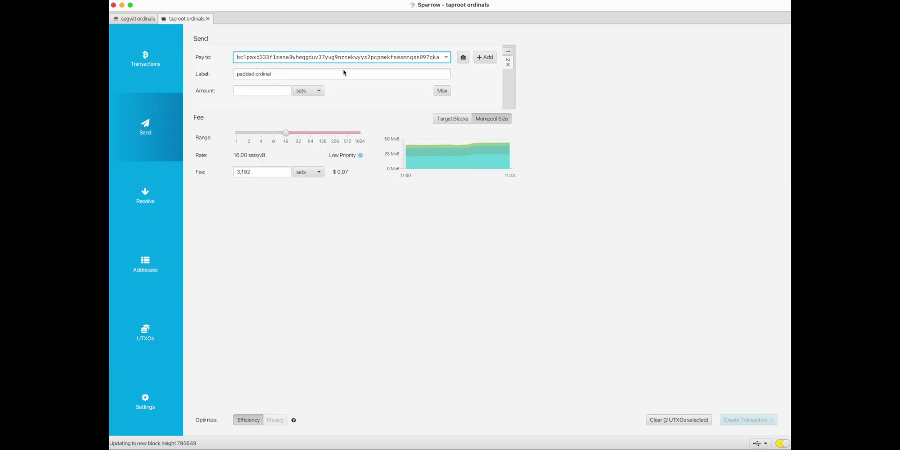
- Set the second payment to the maximum 24,290 sats and label it 'left over'
click(248, 92)
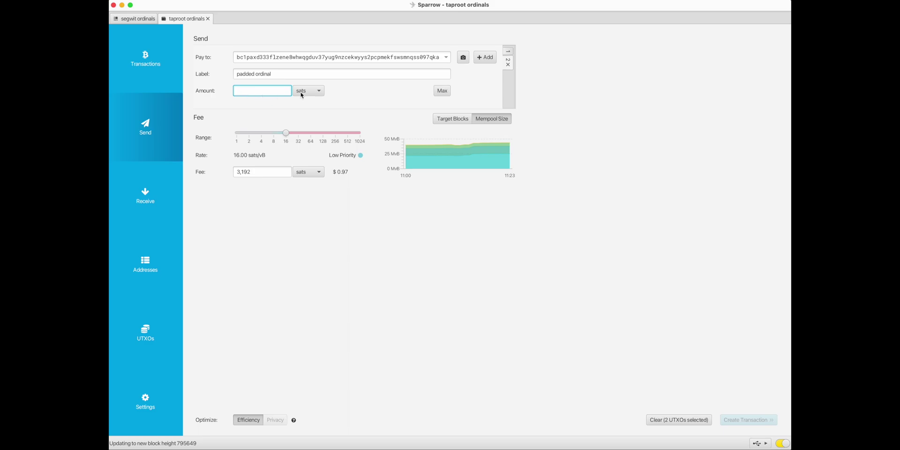
click(443, 92)
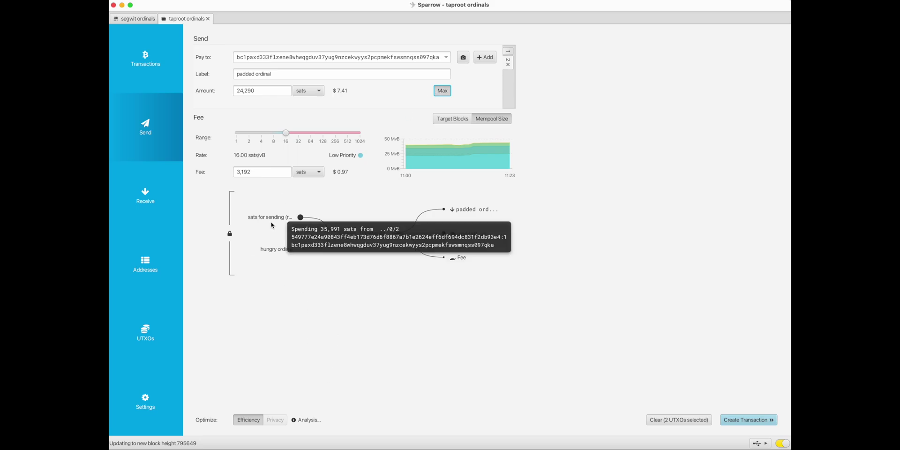
click(265, 93)
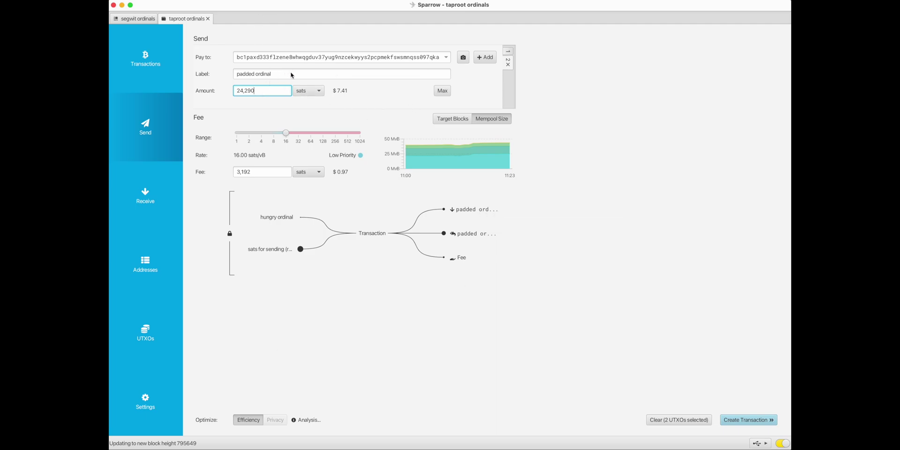
key(shift+Tab)
text(le)
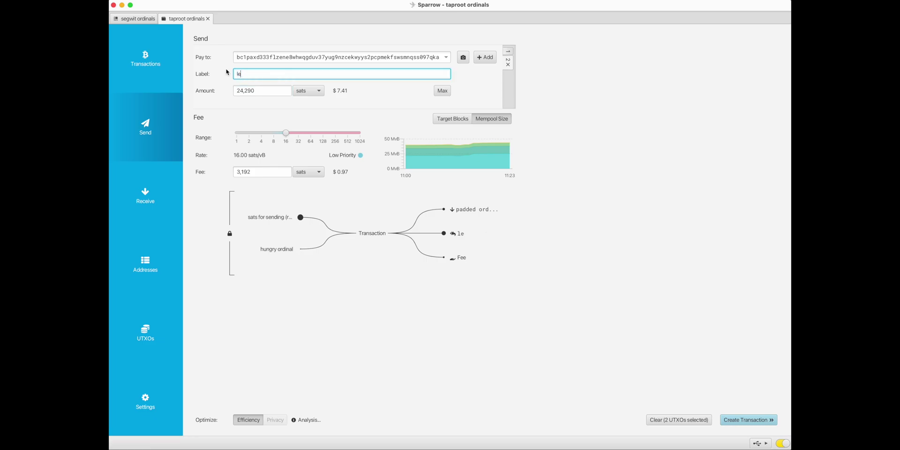
text(f over)
click(243, 75)
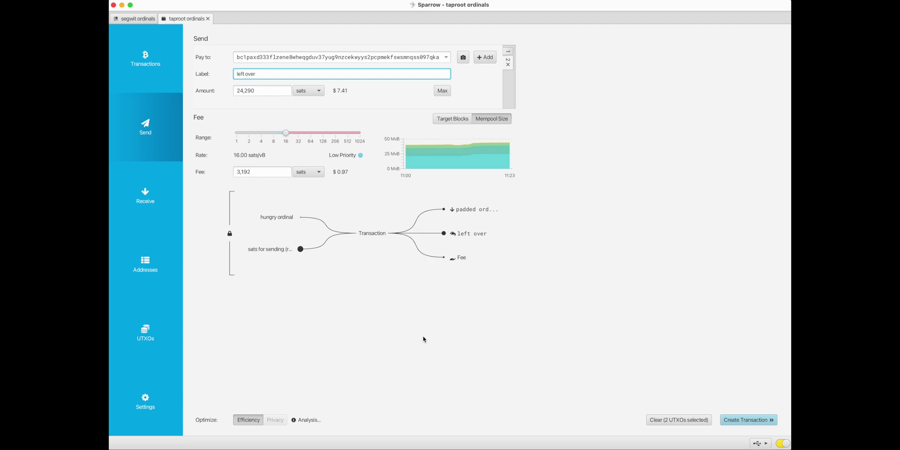
text(t)
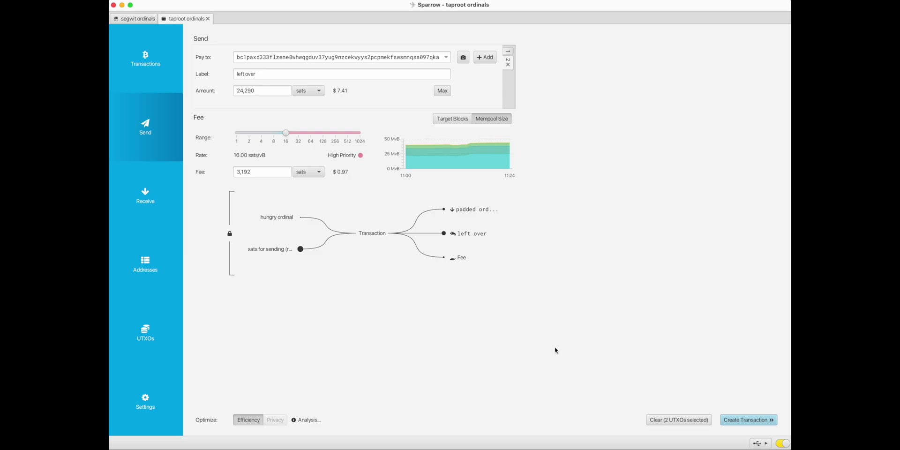
mouse_move(265, 219)
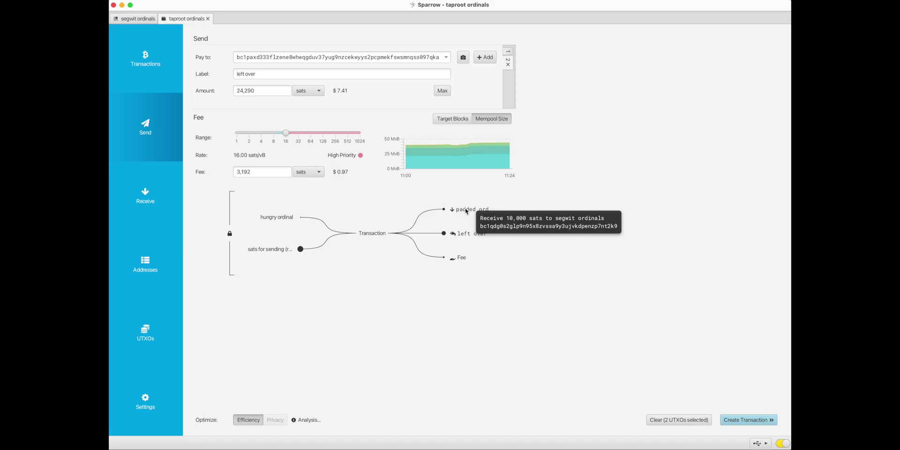
mouse_move(471, 236)
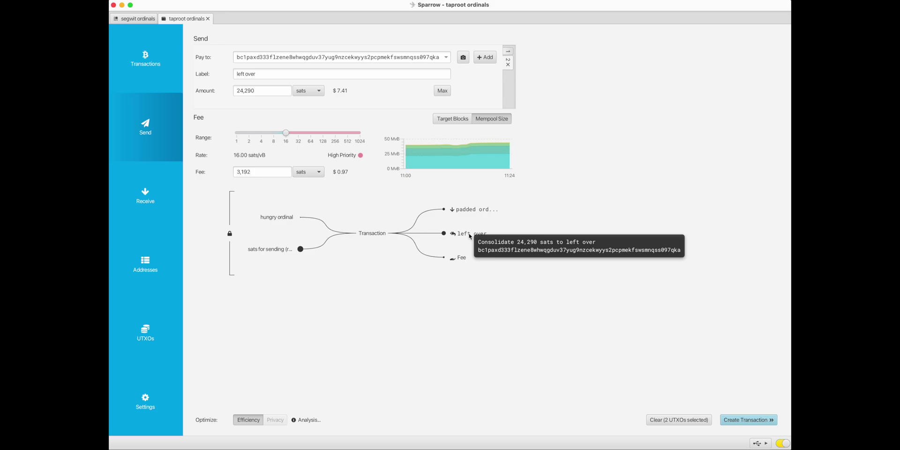
- Create the padded ordinal transaction and check its padded ordinal, left over and fee outputs
click(744, 420)
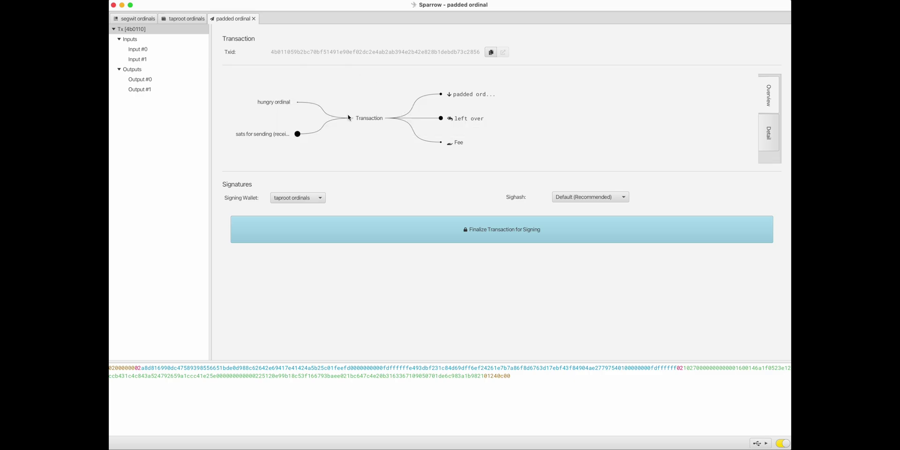
mouse_move(274, 104)
mouse_move(470, 97)
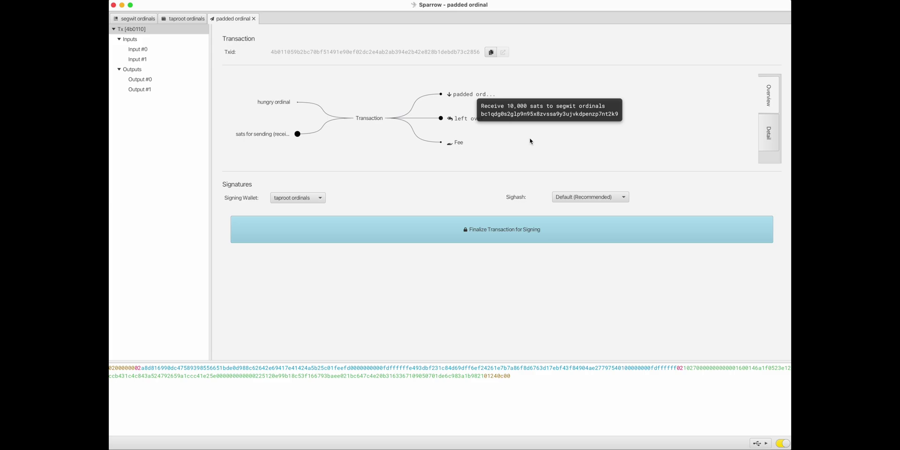
mouse_move(463, 123)
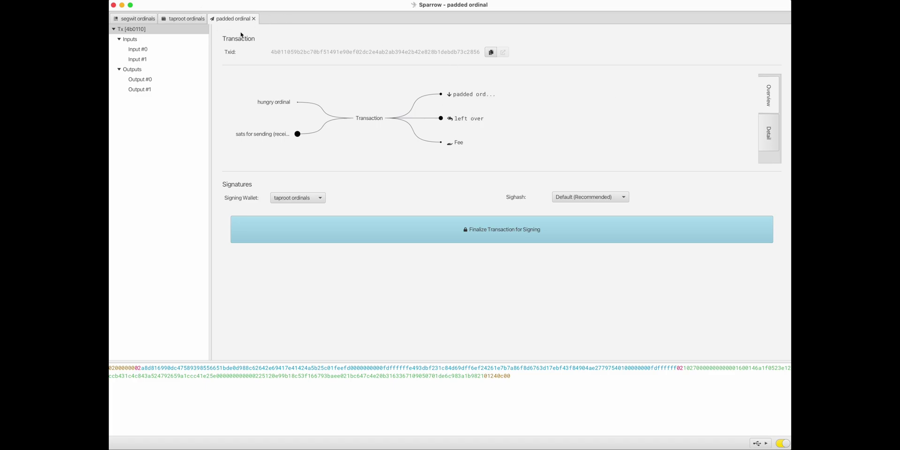
- Close the padded ordinal transaction draft tab
click(195, 22)
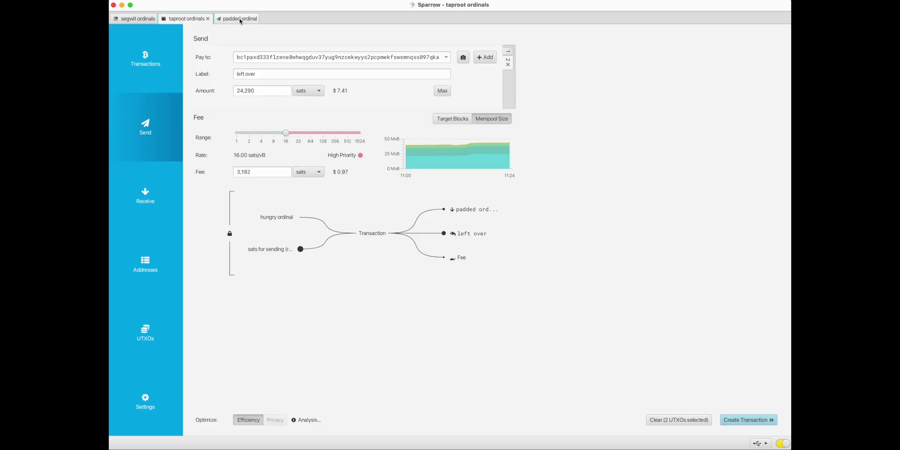
click(242, 20)
click(254, 18)
- Relabel the payments '2' and '1', then build and close a trial transaction
triple_click(293, 78)
text(2)
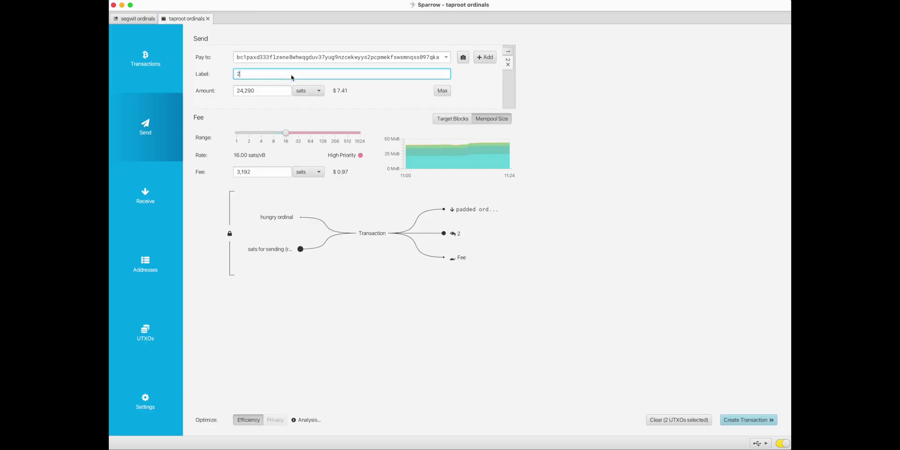
click(508, 52)
triple_click(305, 78)
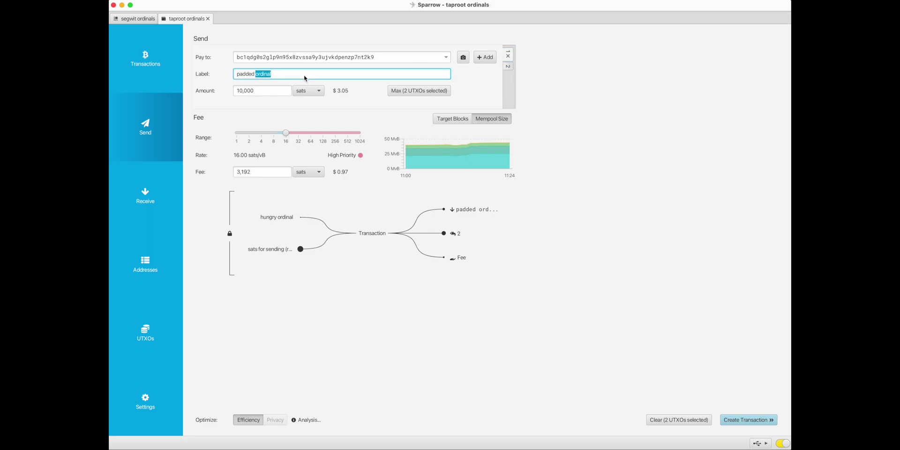
text(1)
click(746, 420)
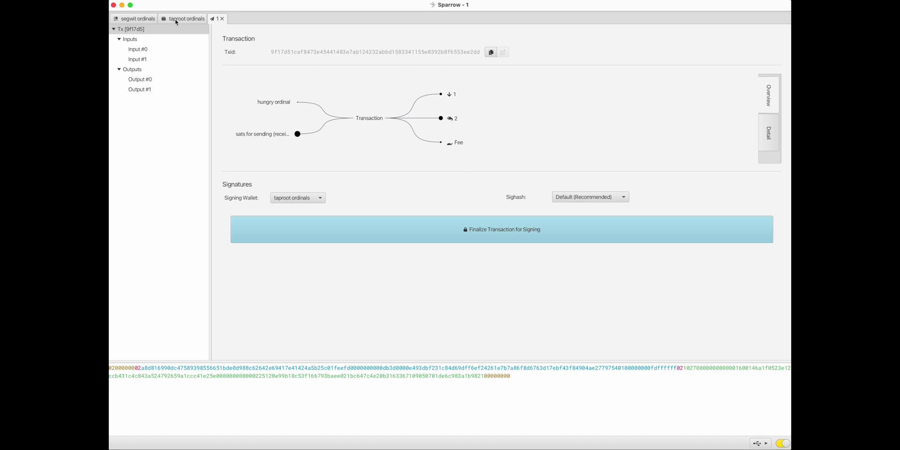
click(223, 19)
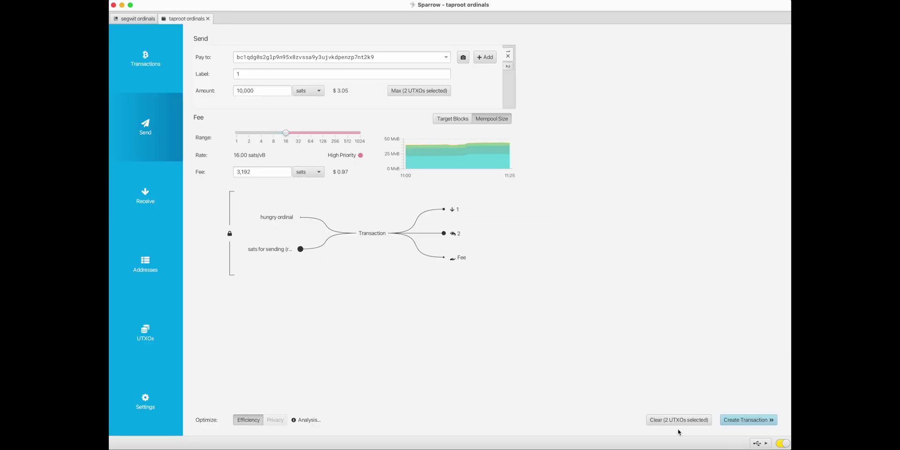
- Rebuild the transaction from payments 1 and 2 and keep its tab open for review
click(740, 420)
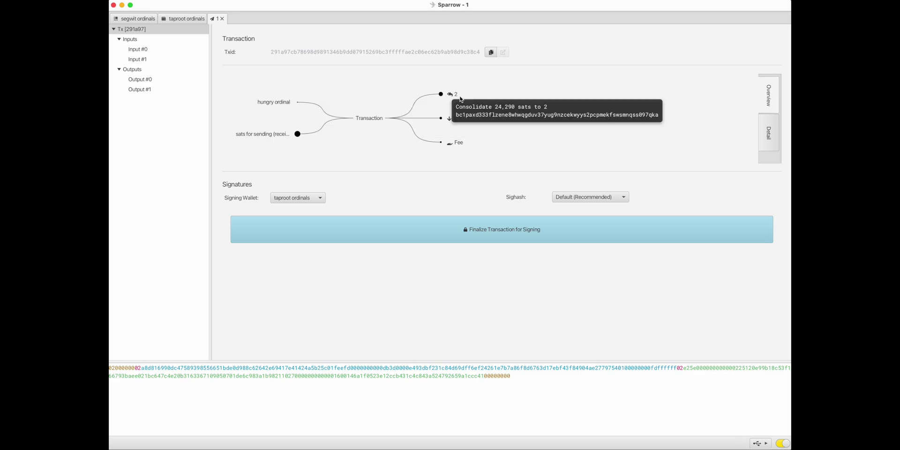
click(222, 18)
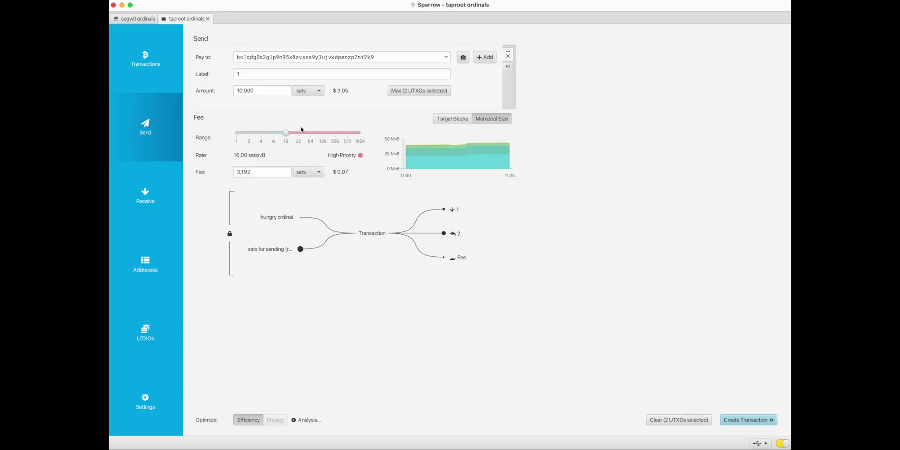
click(752, 421)
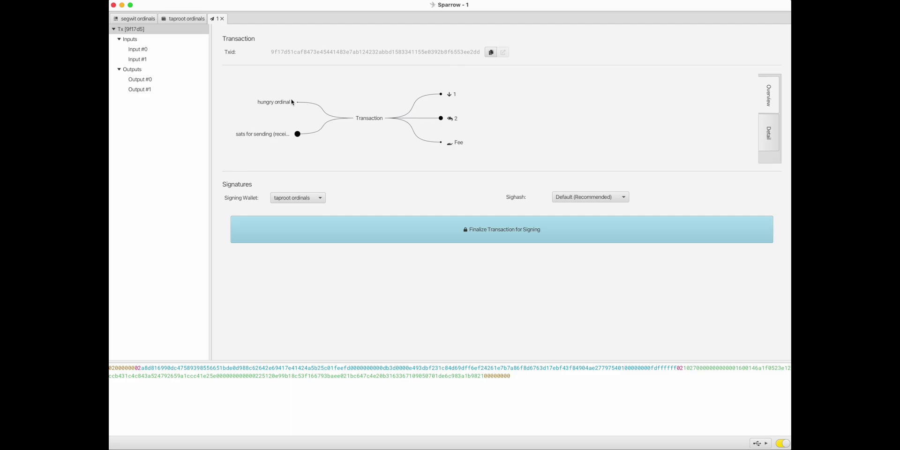
- Finalize, sign and broadcast the transaction, then view the segwit ordinals wallet's UTXOs
click(541, 232)
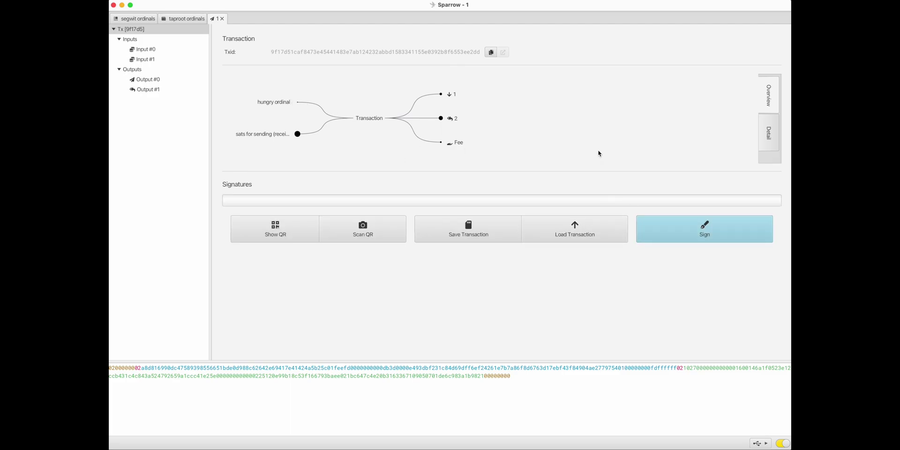
click(692, 237)
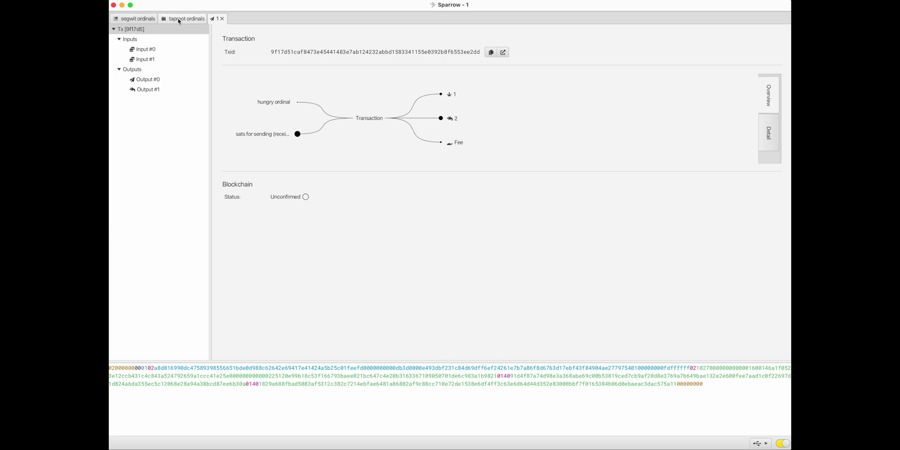
click(134, 19)
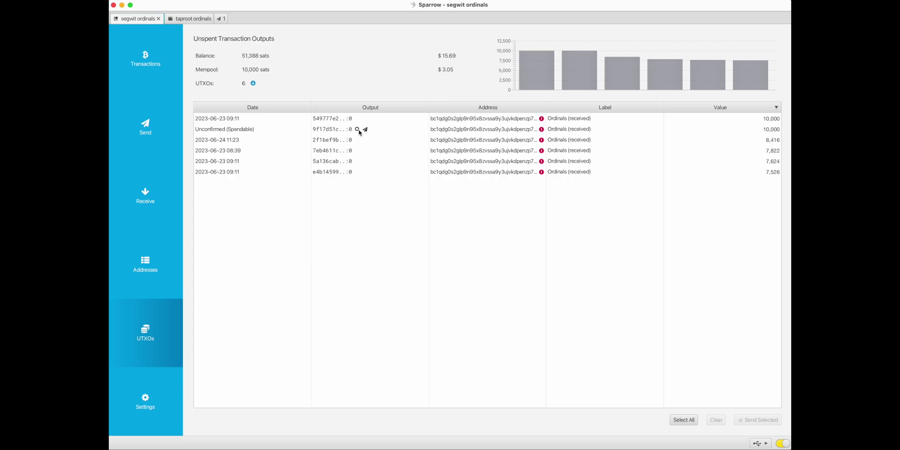
- Check that the new unconfirmed UTXO holds 0.00010000 BTC
mouse_move(774, 132)
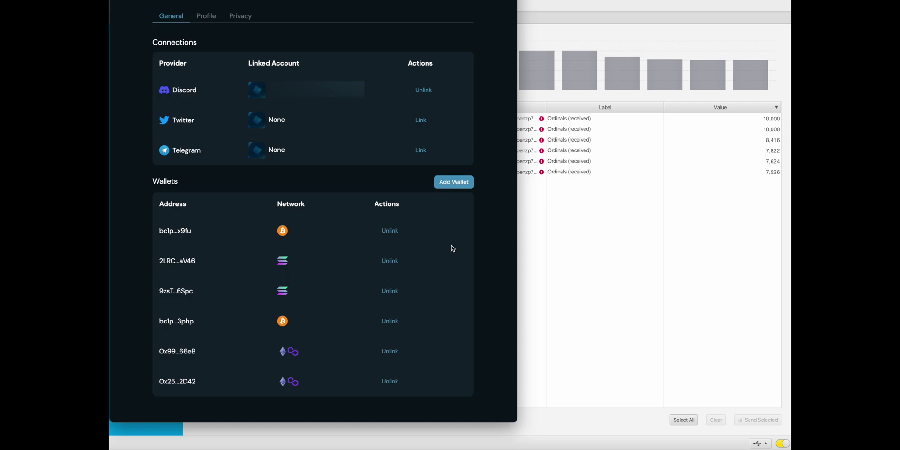
- Add an Other Bitcoin Wallets entry using the segwit address and copy its signing message
click(454, 182)
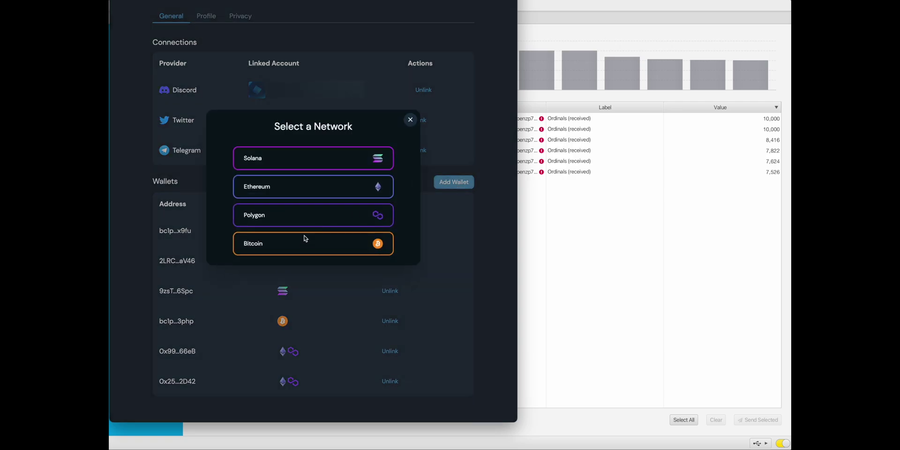
click(306, 239)
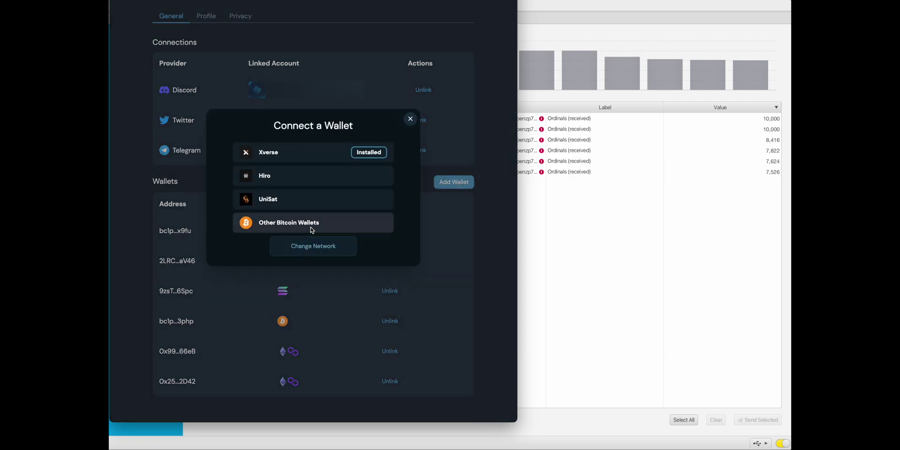
click(313, 230)
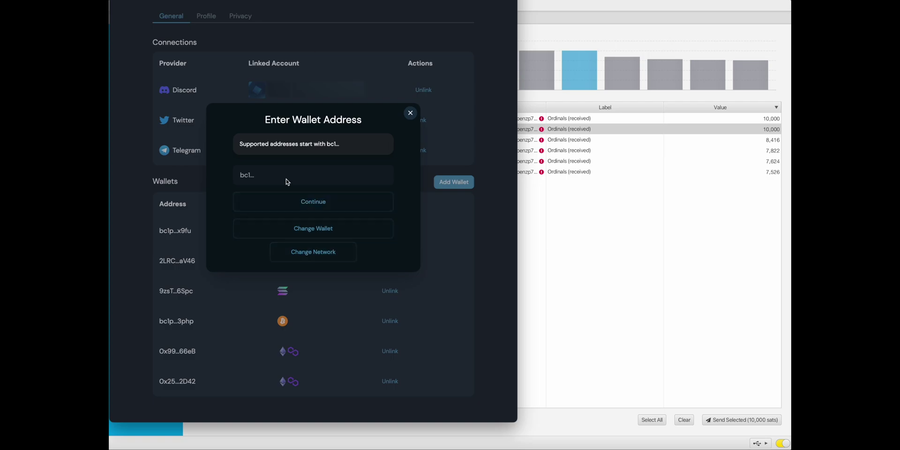
click(288, 181)
text(bc1qdg0s2glp9n95x8zvssa9y3ujvkdpenzp7nt2k9)
click(312, 207)
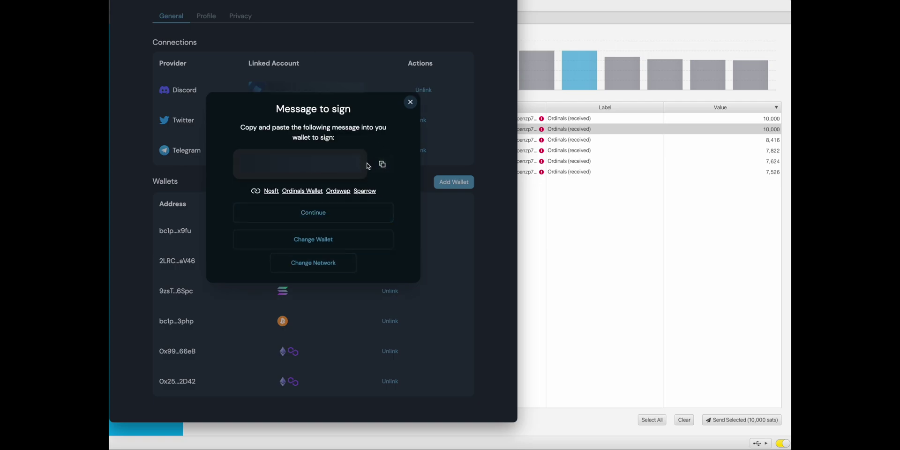
click(381, 163)
click(580, 209)
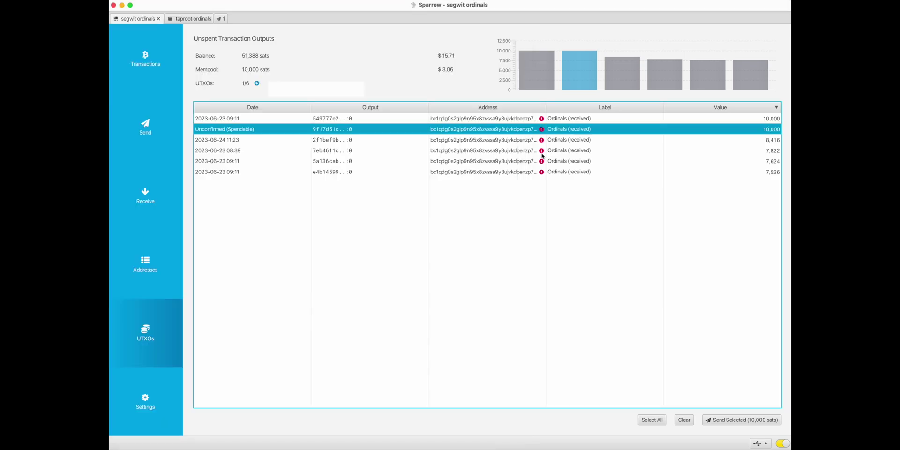
- Sign the pasted Metrica message on the Ledger with the 10,000-sat output's address
right_click(495, 132)
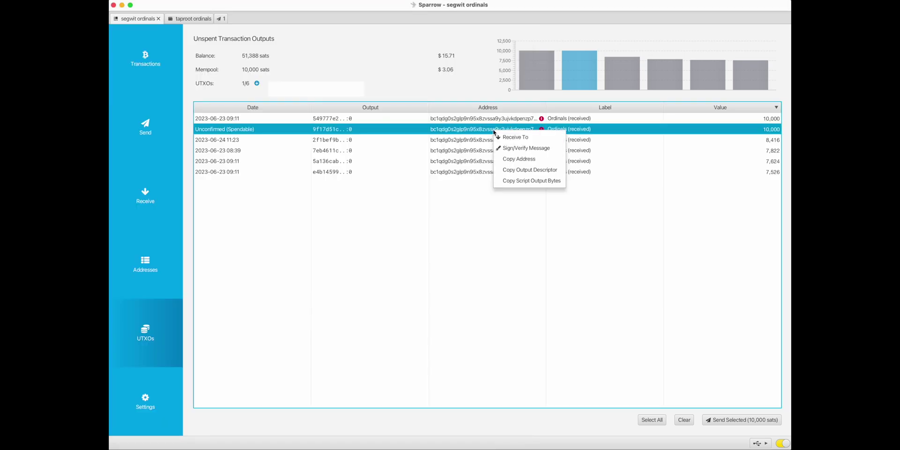
click(518, 148)
key(super+v)
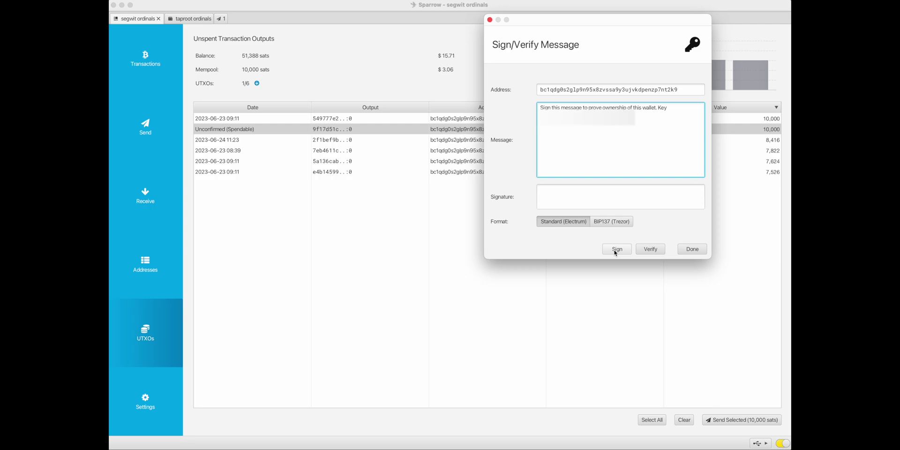
click(615, 252)
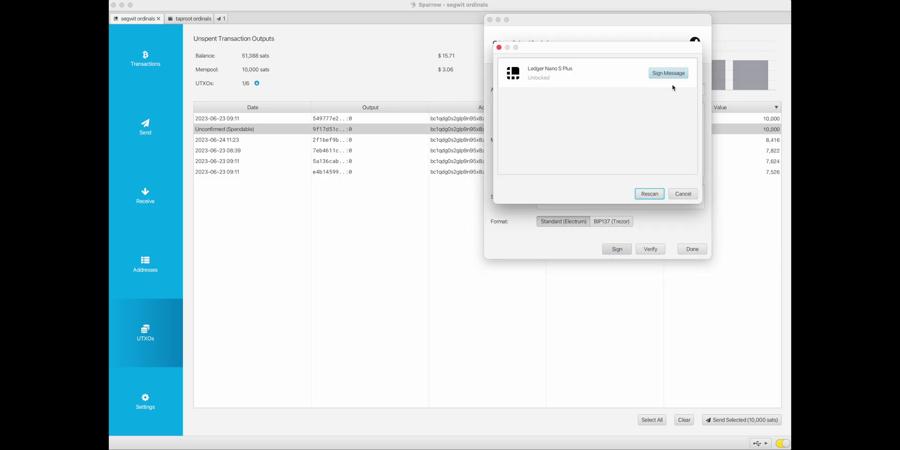
click(674, 75)
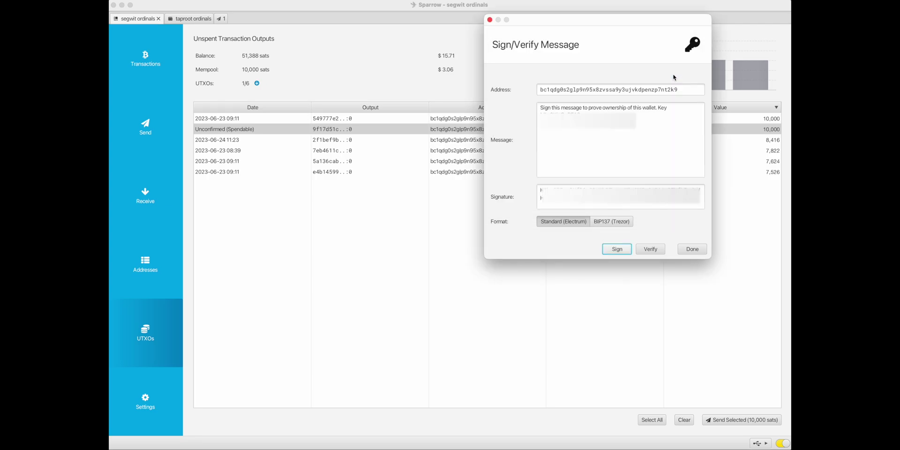
- Verify the signature succeeds, then copy it and return to Metrica
click(651, 251)
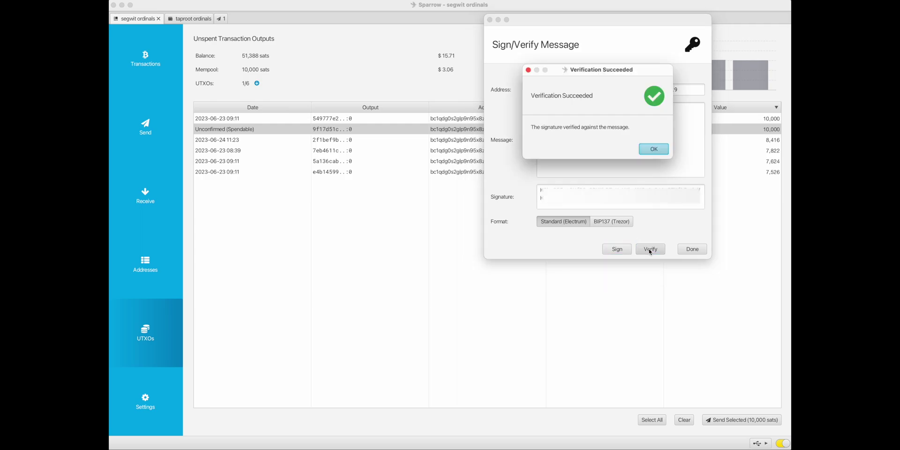
click(646, 150)
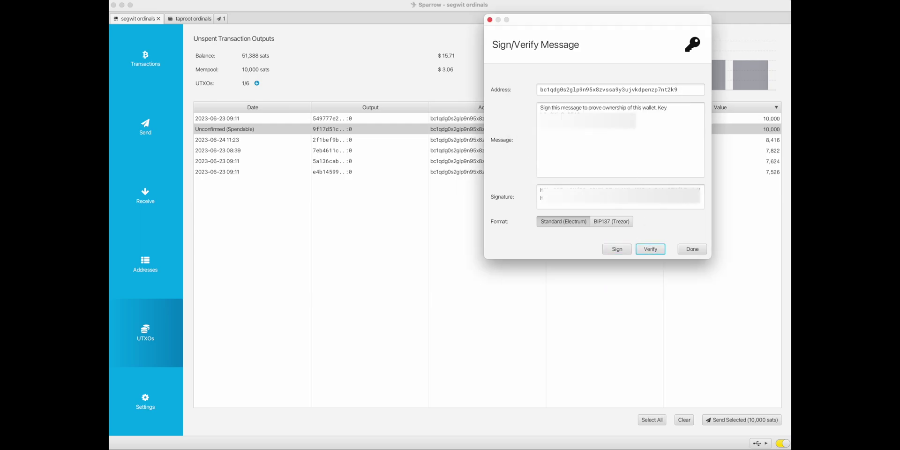
drag(694, 202, 533, 188)
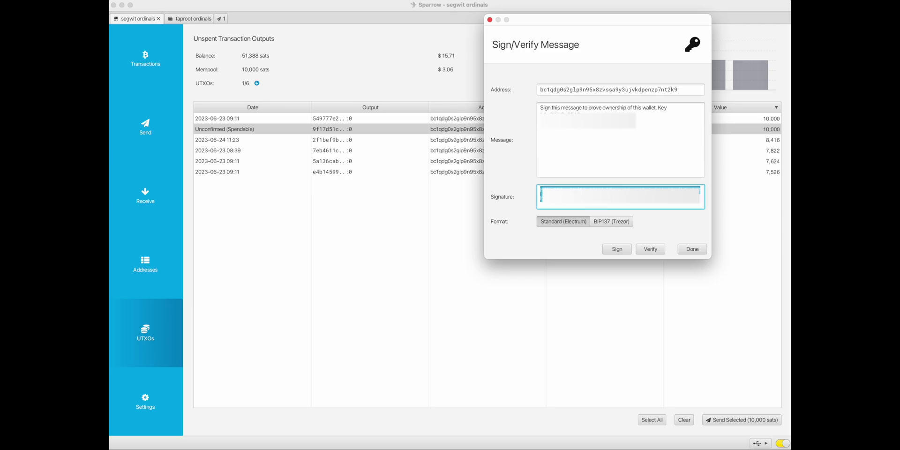
key(super+Tab)
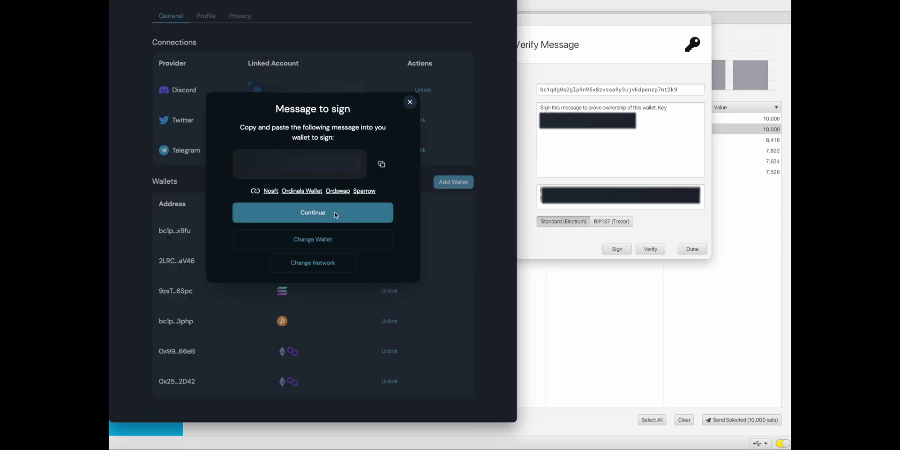
- Paste the Ledger signature as Metrica's signed message, submit it, then return to Sparrow's signing window
click(344, 212)
key(ctrl+v)
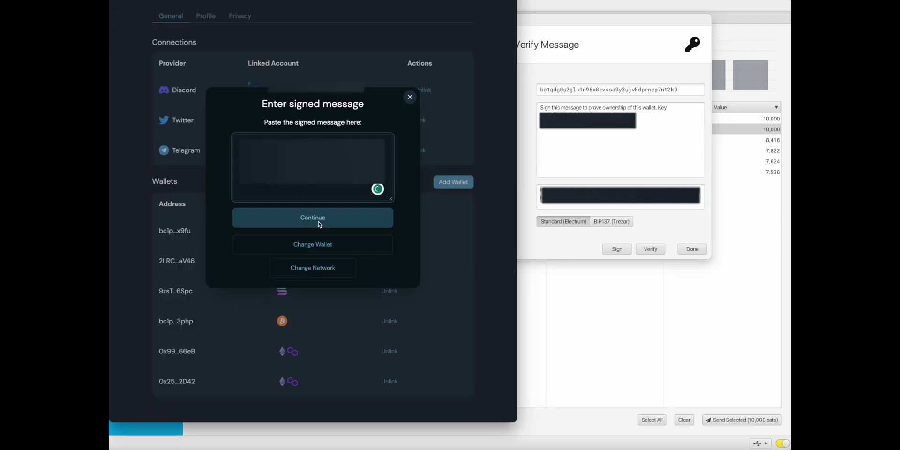
click(320, 218)
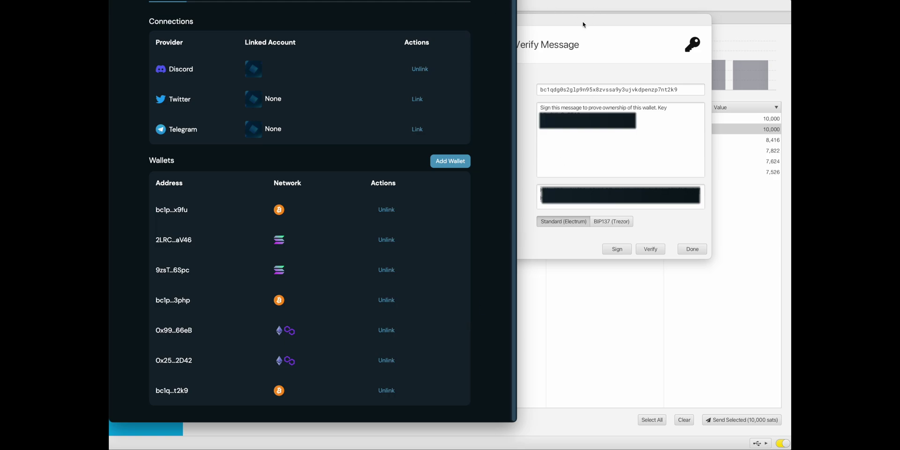
click(589, 40)
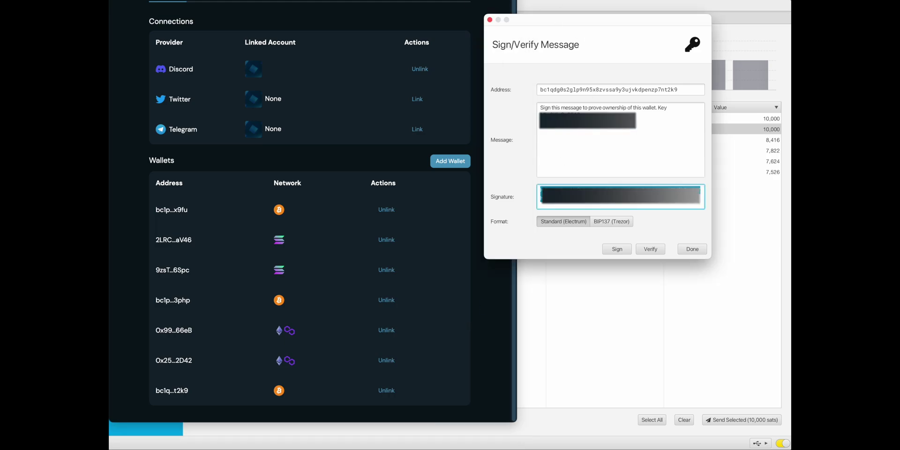